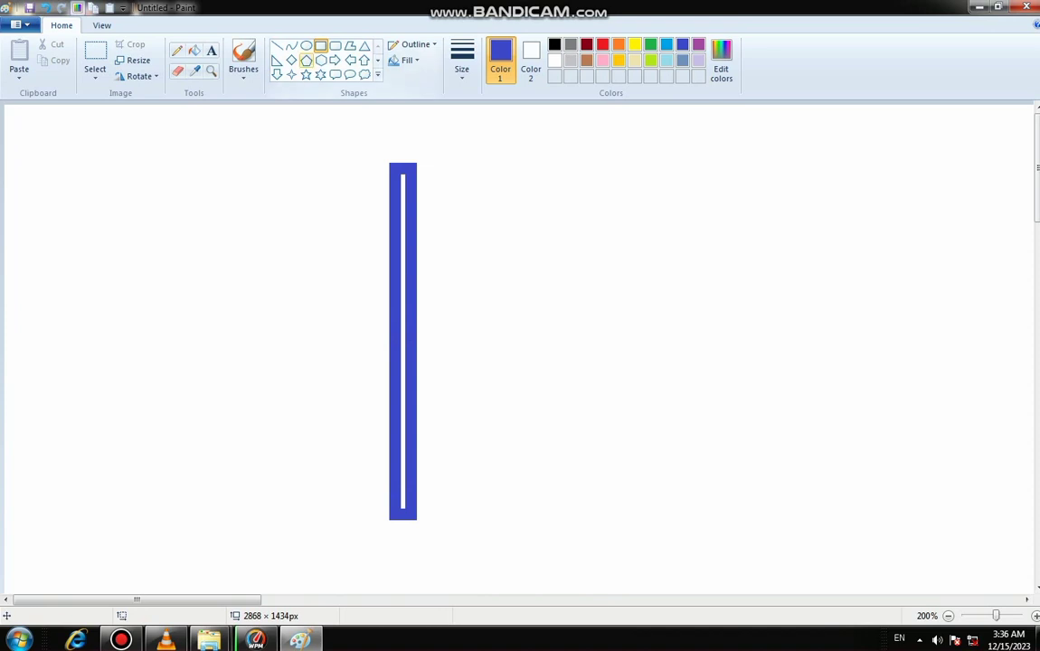
Draw two closely spaced parallel blue lines slanting down from the vertical bar, the upper one about 155 × 155 px.
click(276, 46)
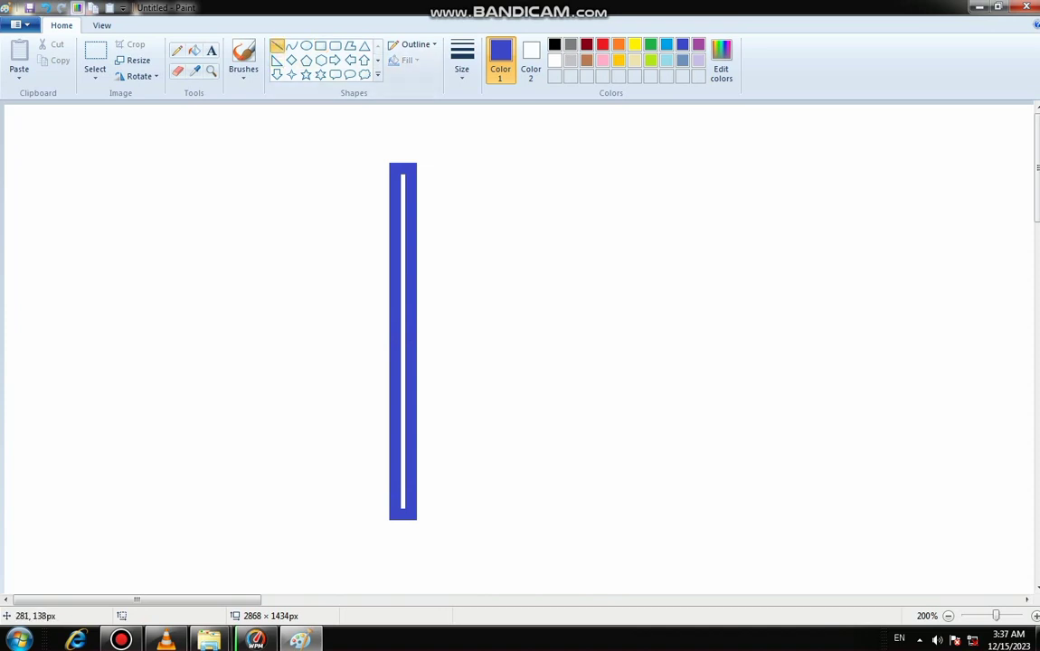
drag(413, 305, 635, 525)
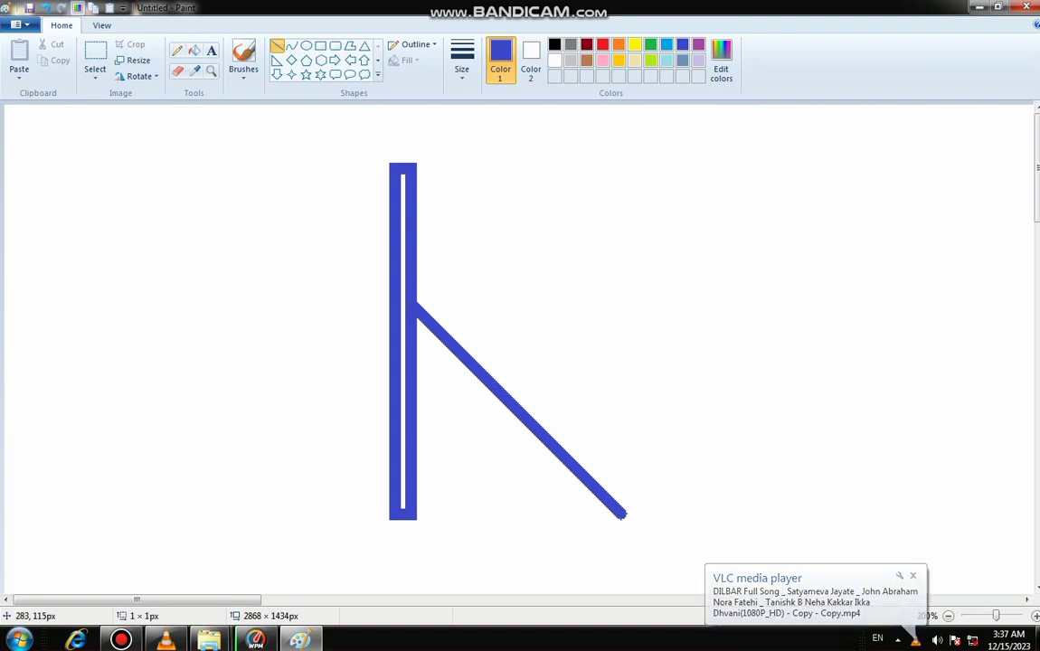
drag(416, 270, 640, 495)
drag(542, 398, 534, 403)
key(Down)
key(Down)
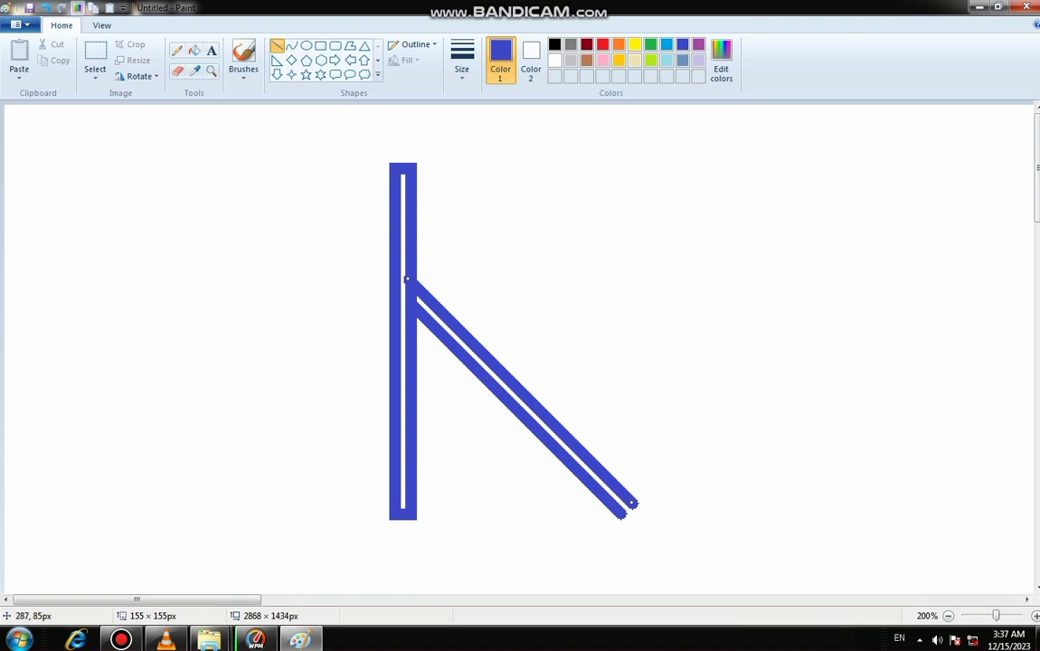
click(25, 215)
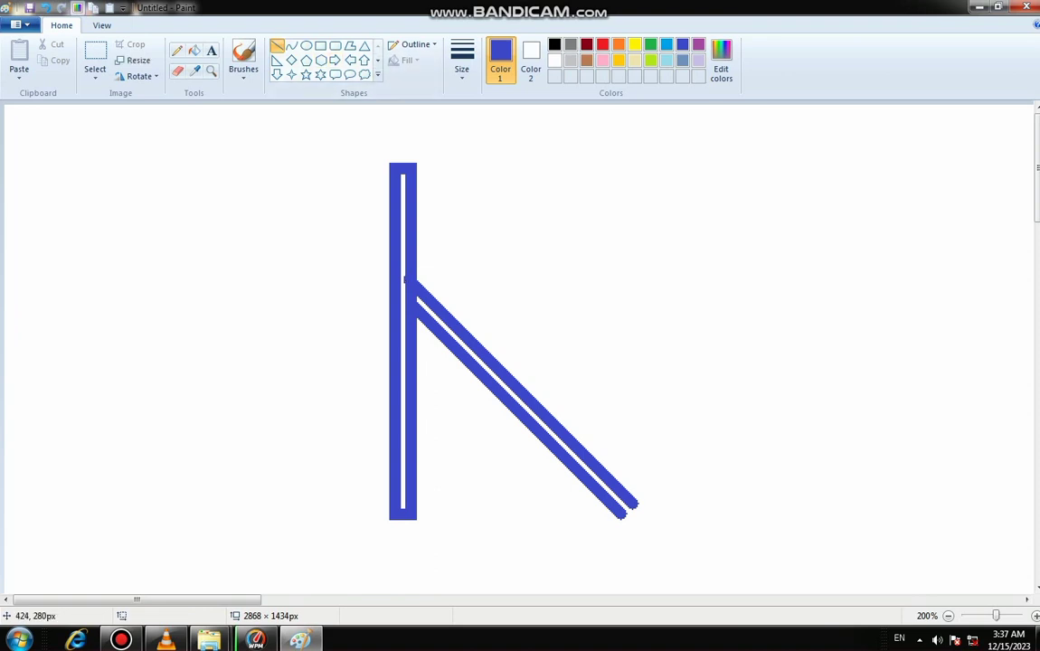
Join the lower ends of the descending diagonal with straight lines forming a small upturned hook.
mouse_move(619, 515)
mouse_down()
mouse_move(649, 515)
mouse_move(657, 478)
mouse_move(635, 478)
mouse_move(658, 468)
mouse_up()
click(746, 544)
click(730, 486)
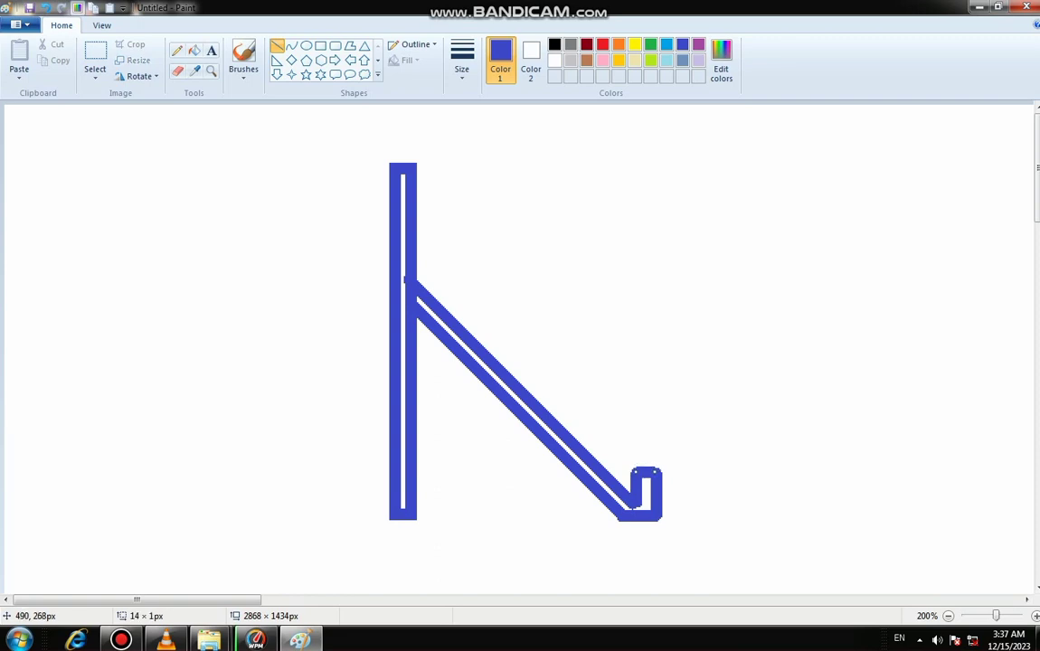
click(750, 559)
Draw two parallel lines rising from the vertical bar across the diagonal, the lower one about 142 × 142 px, and cap their upper end.
mouse_move(402, 418)
mouse_down()
mouse_move(618, 203)
mouse_move(600, 220)
mouse_up()
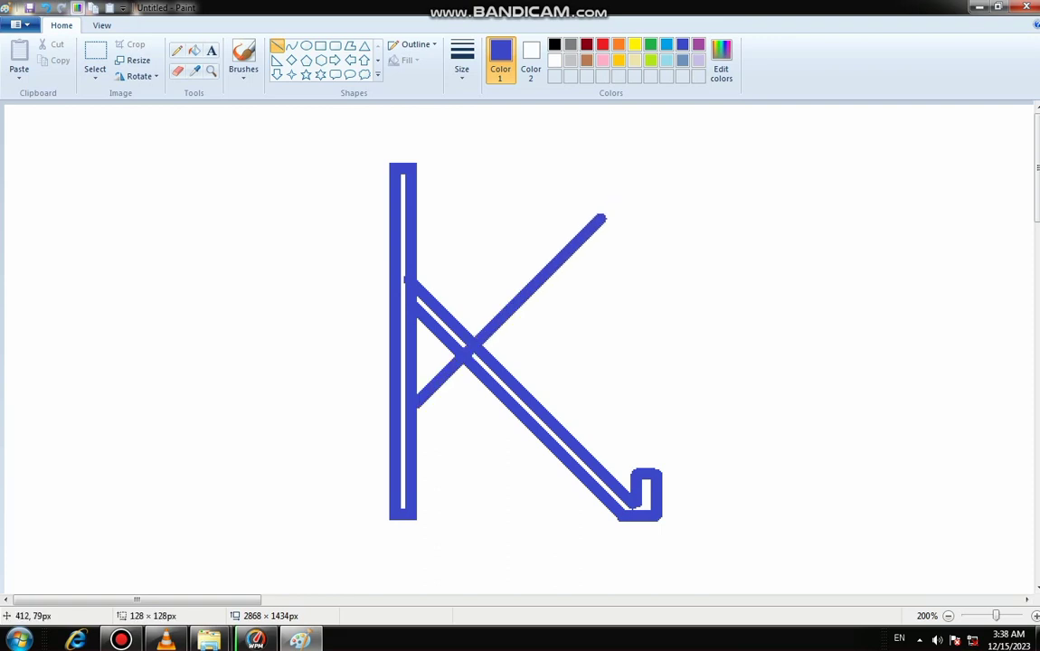
key(Escape)
drag(622, 226, 416, 432)
key(Up)
key(Up)
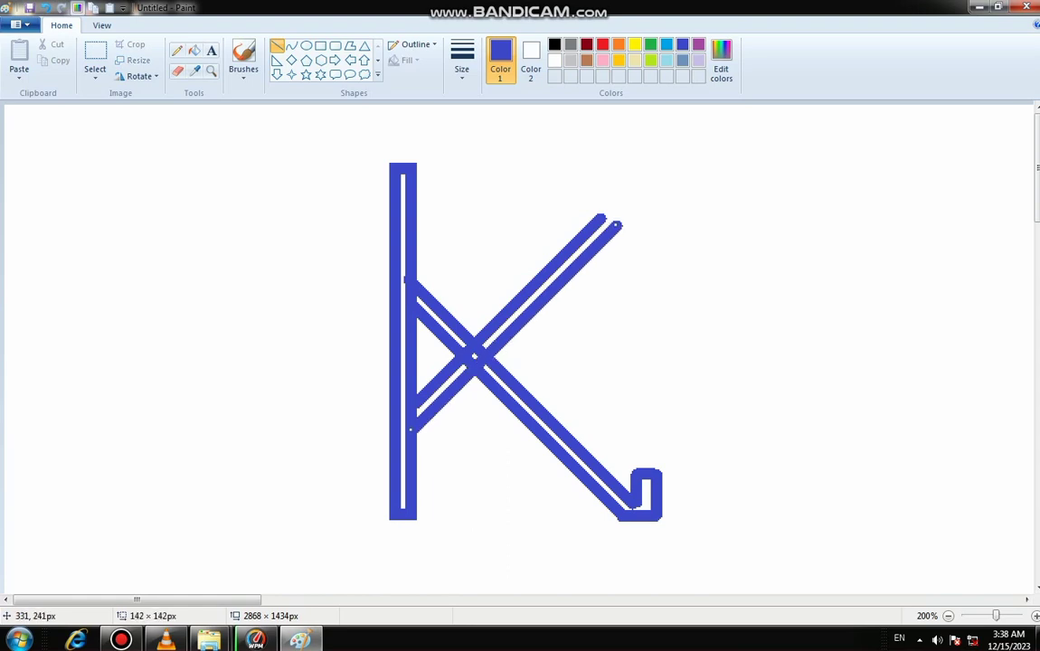
key(Escape)
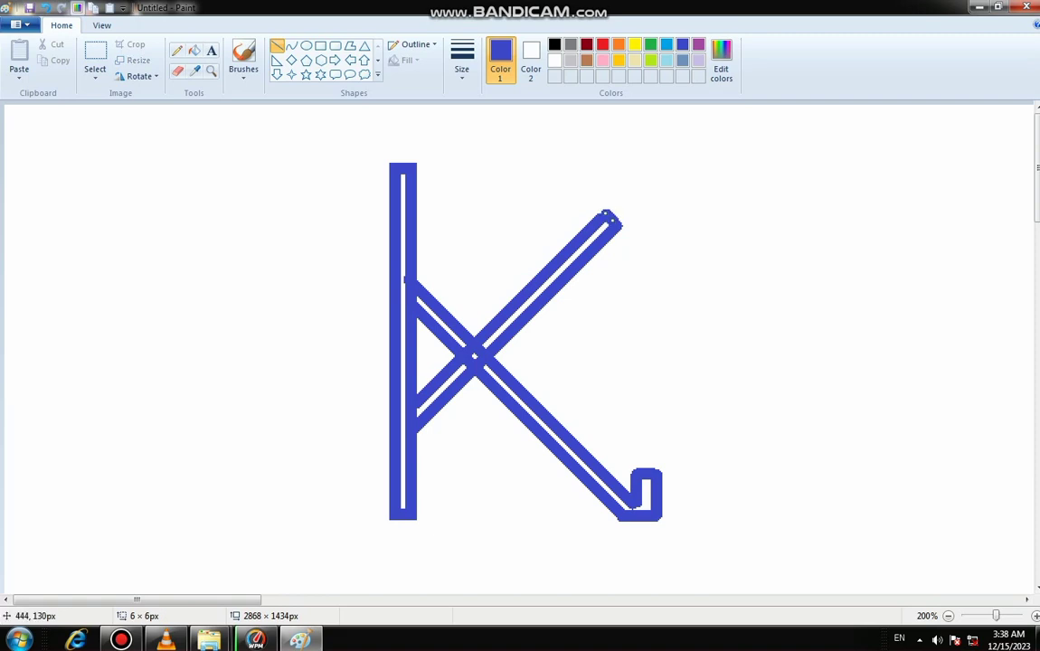
click(646, 293)
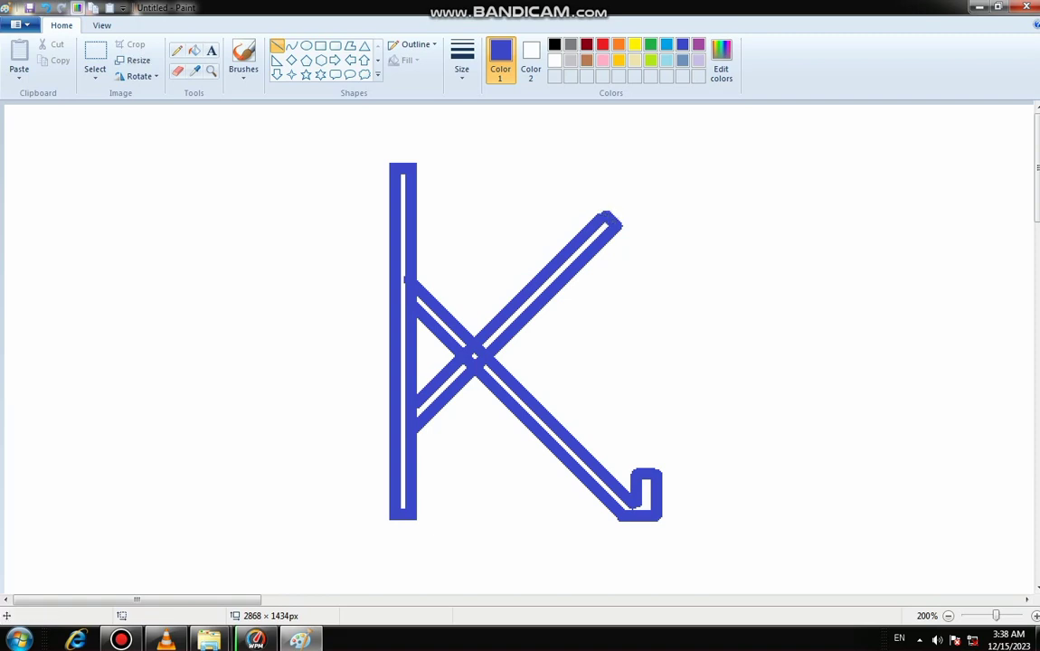
Draw a blue ellipse about 215 × 173 px and place it in the empty area beside the vertical bar.
click(306, 46)
drag(436, 142, 775, 432)
mouse_move(612, 302)
mouse_down()
mouse_move(542, 292)
mouse_move(524, 268)
mouse_move(530, 278)
mouse_up()
drag(358, 403, 382, 370)
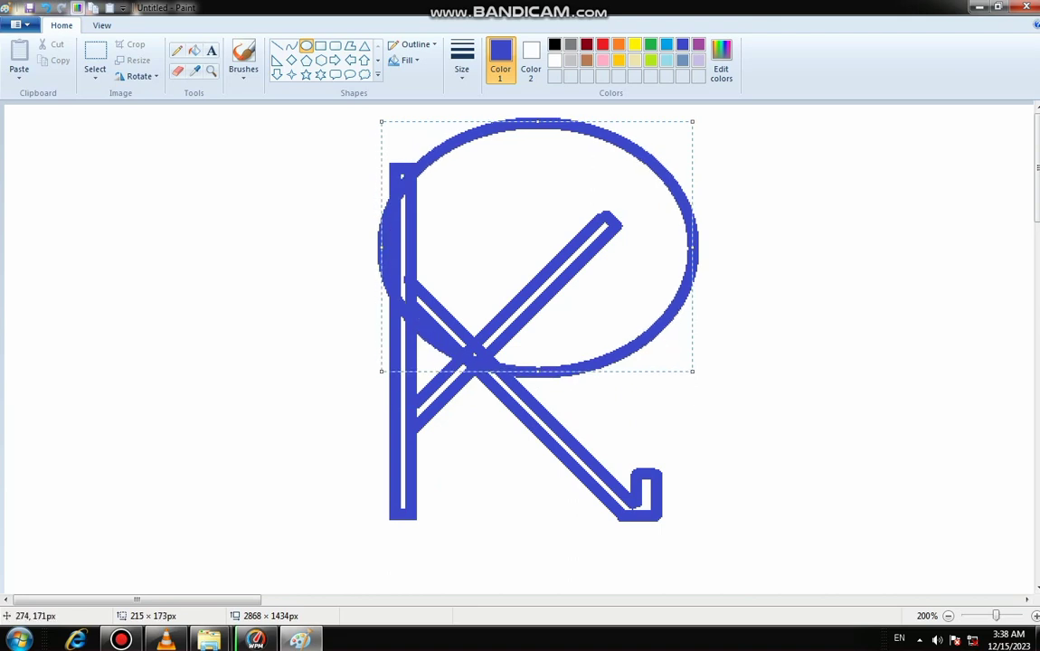
drag(493, 263, 141, 298)
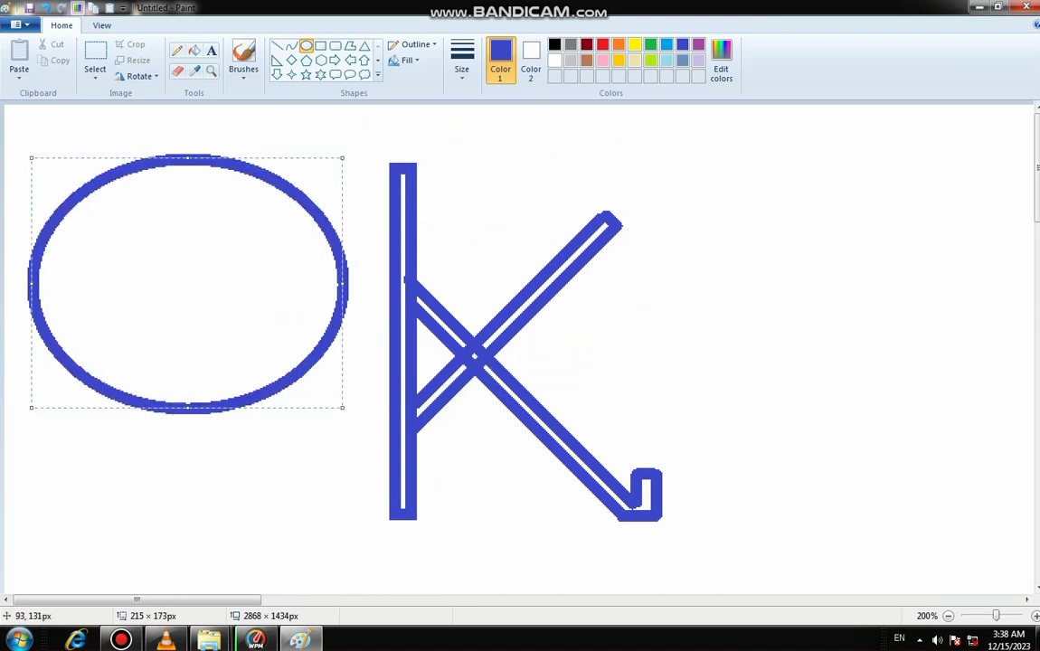
Erase the left side of the ellipse with an enlarged eraser, keeping only the open arc on its right.
click(177, 71)
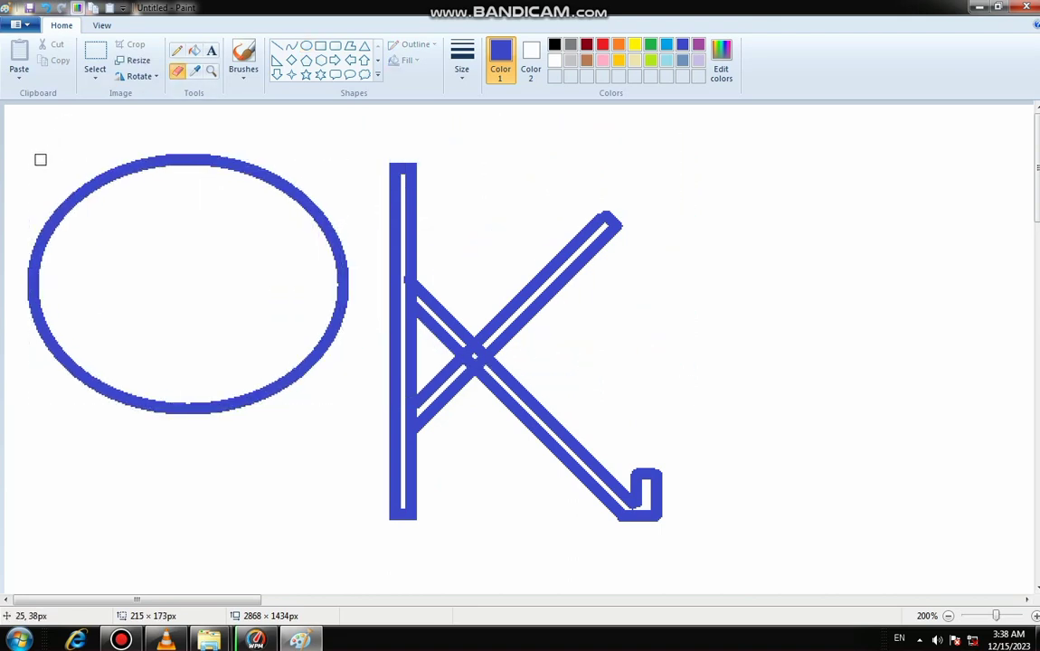
key(ctrl+KP_Add)
key(ctrl+KP_Add)
key(ctrl+KP_Add)
key(ctrl+KP_Add)
key(ctrl+KP_Add)
key(ctrl+KP_Add)
key(ctrl+KP_Add)
key(ctrl+KP_Add)
key(ctrl+KP_Add)
key(ctrl+KP_Add)
key(ctrl+KP_Add)
key(ctrl+KP_Add)
key(ctrl+KP_Add)
key(ctrl+KP_Add)
key(ctrl+KP_Add)
key(ctrl+KP_Add)
key(ctrl+KP_Add)
key(ctrl+KP_Add)
key(ctrl+KP_Add)
key(ctrl+KP_Add)
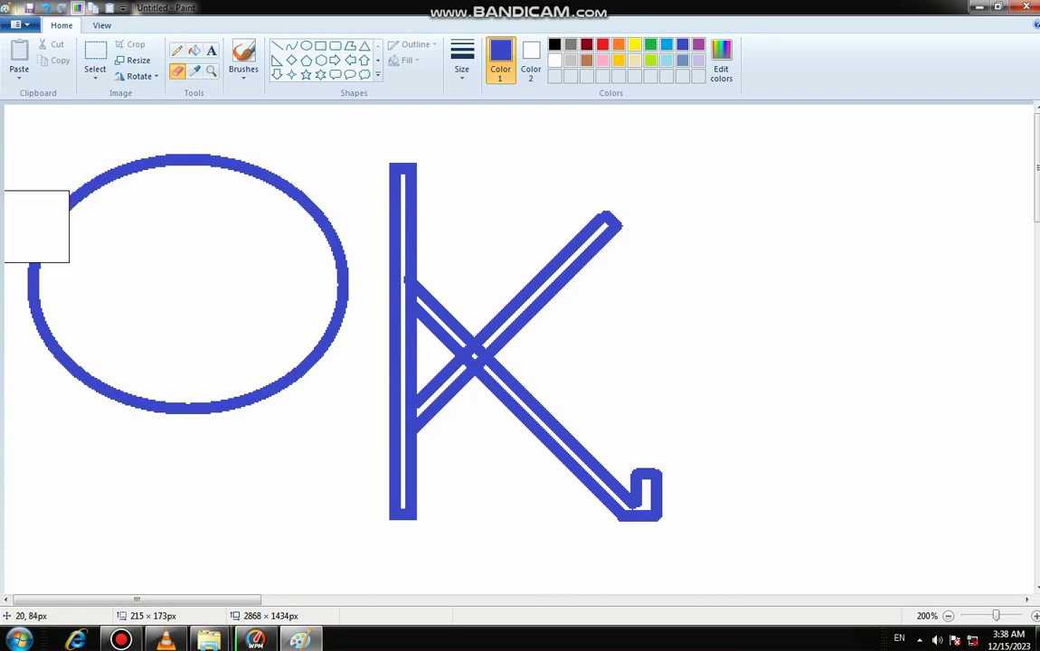
mouse_move(34, 227)
mouse_down()
mouse_move(51, 346)
mouse_move(65, 368)
mouse_move(154, 404)
mouse_move(86, 293)
mouse_move(77, 185)
mouse_up()
Select the remaining arc with transparent selection enabled and move it around the end of the rising arm.
click(95, 62)
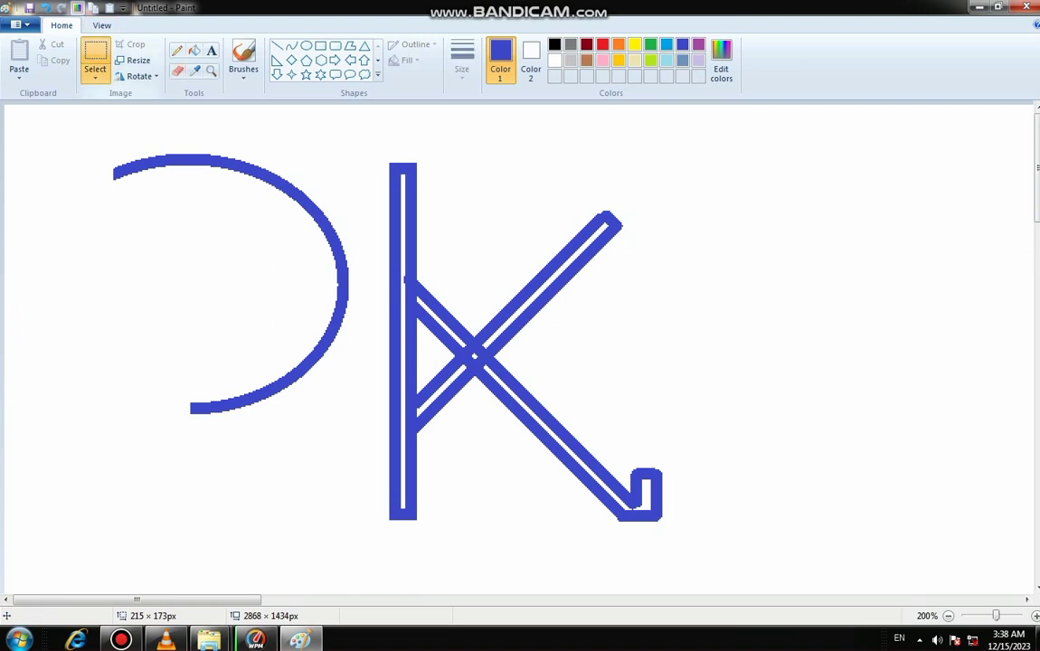
drag(77, 122, 354, 447)
drag(231, 343, 445, 311)
click(94, 78)
click(127, 197)
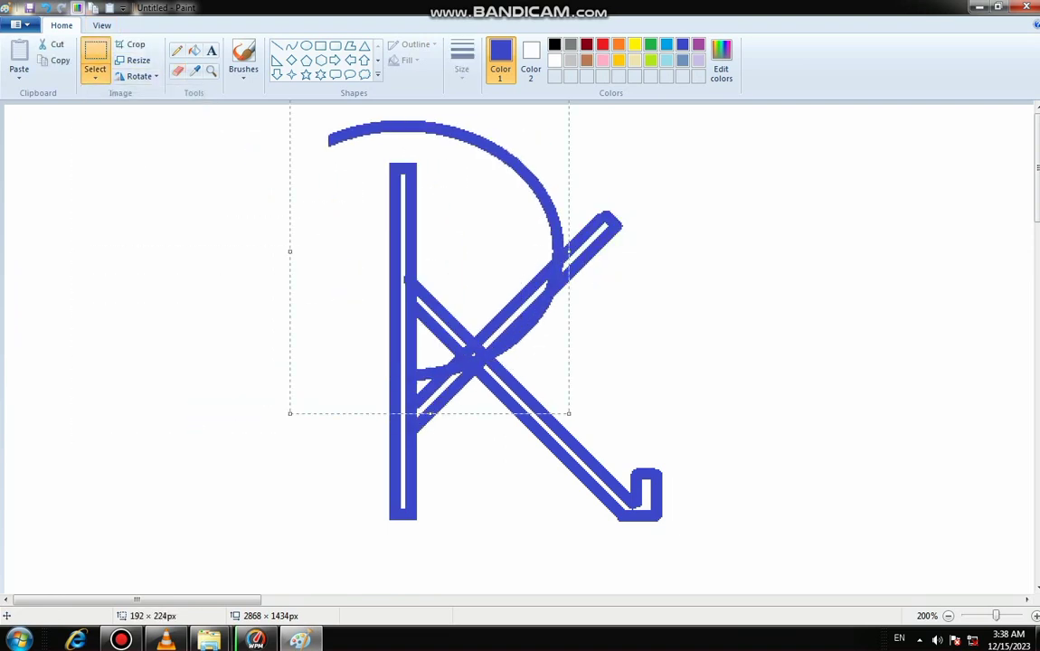
drag(394, 223, 527, 231)
drag(659, 264, 686, 291)
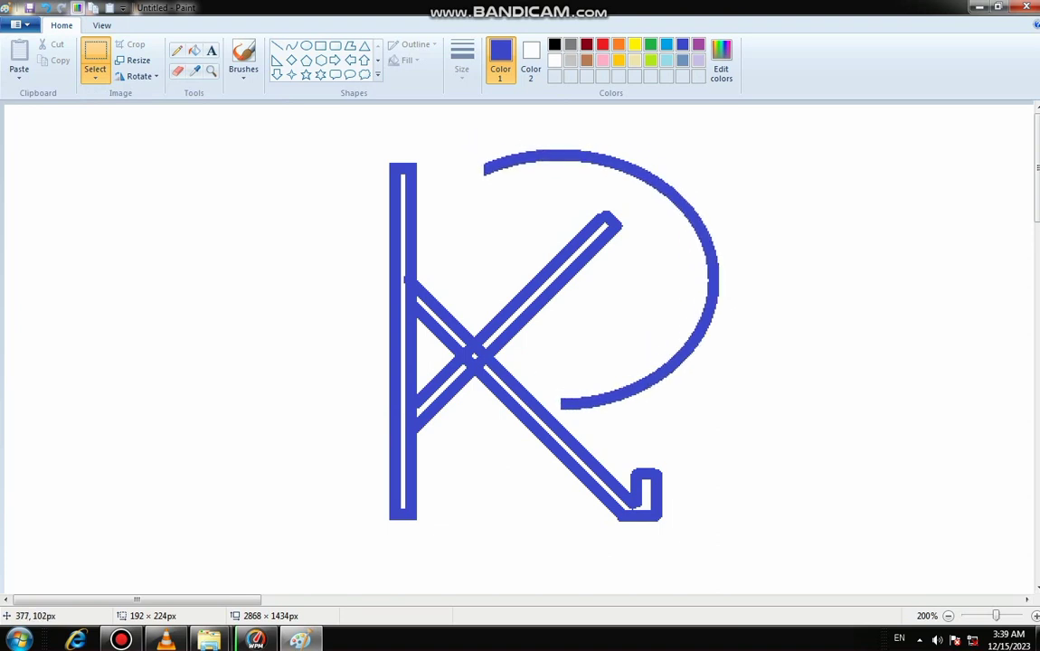
Nudge the arc up and left, reduce its selection height to 203 px, and set it closer to the vertical bar.
drag(552, 253, 552, 253)
key(Left)
key(Up)
key(Up)
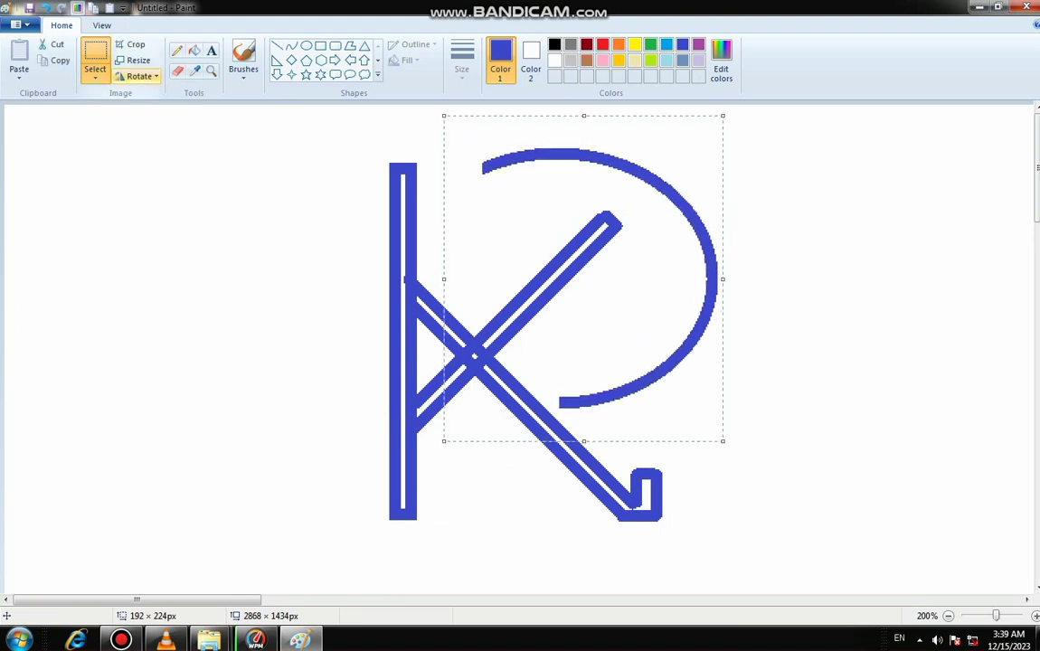
key(Up)
key(Up)
key(Up)
key(Up)
key(Up)
key(Up)
key(Up)
key(Up)
key(Up)
key(Up)
key(Left)
key(Left)
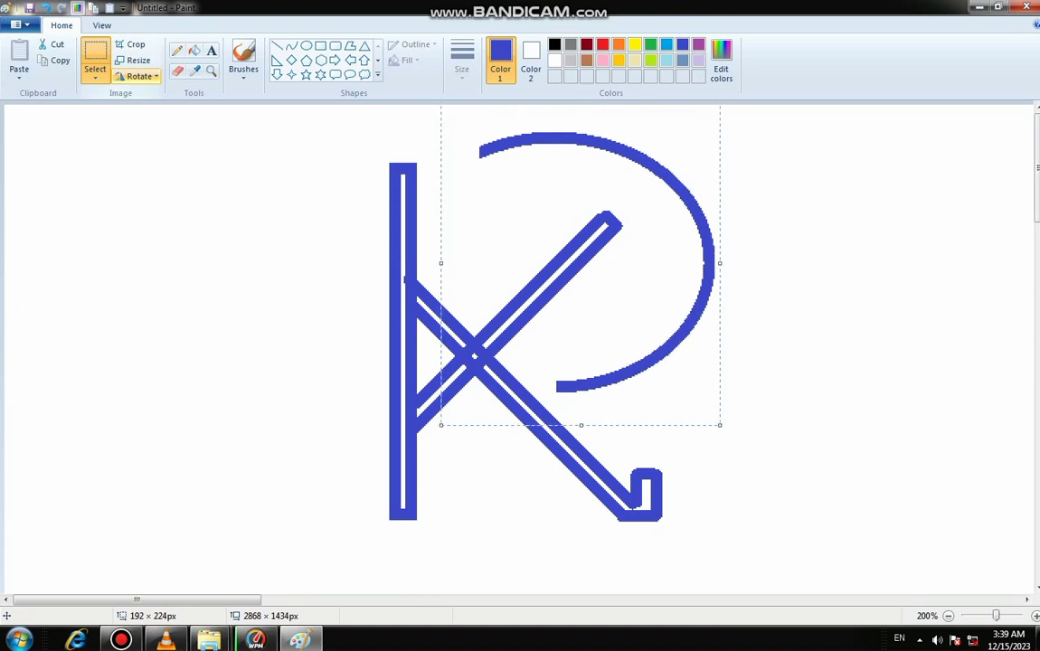
key(Up)
drag(581, 423, 581, 399)
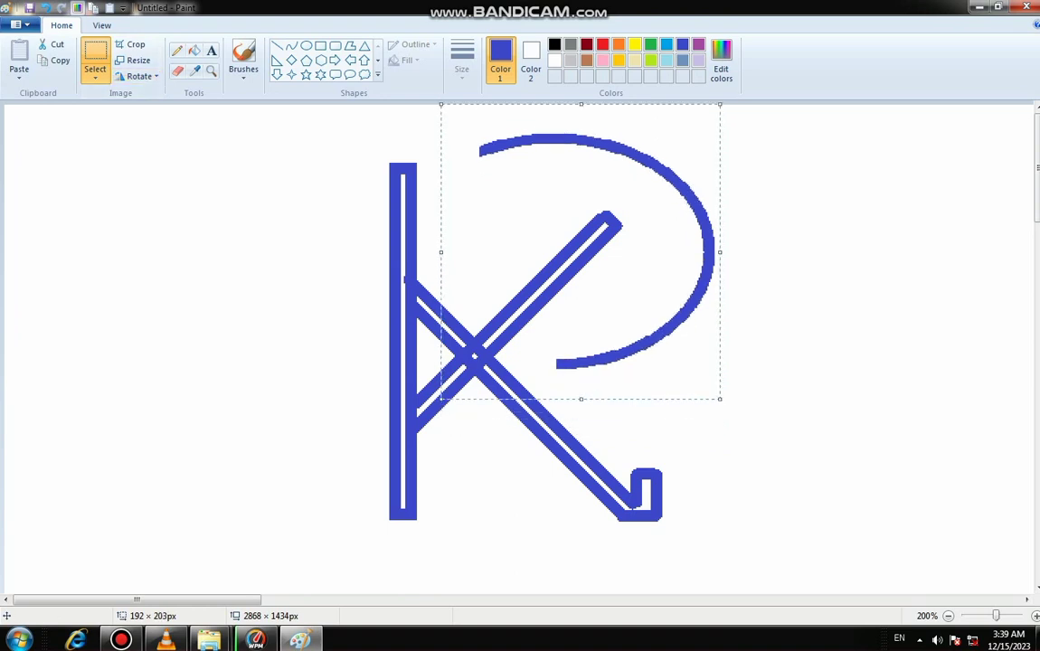
drag(582, 273, 560, 282)
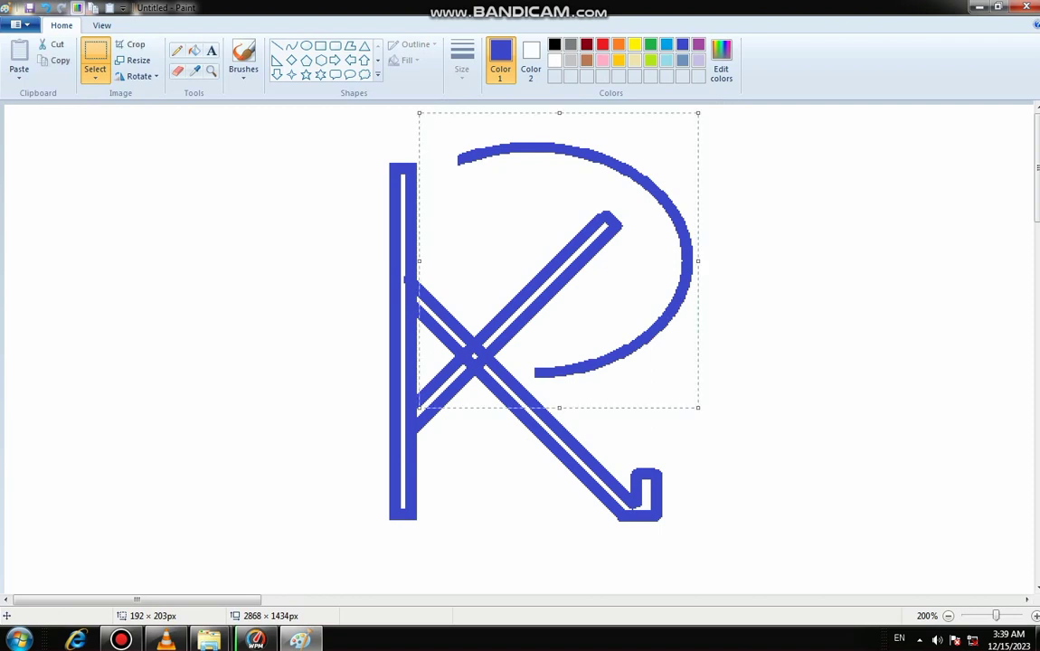
Paste a copy of the arc just inside the original and reduce the copy's selection height to 191 px.
click(54, 60)
click(19, 53)
drag(222, 245, 620, 255)
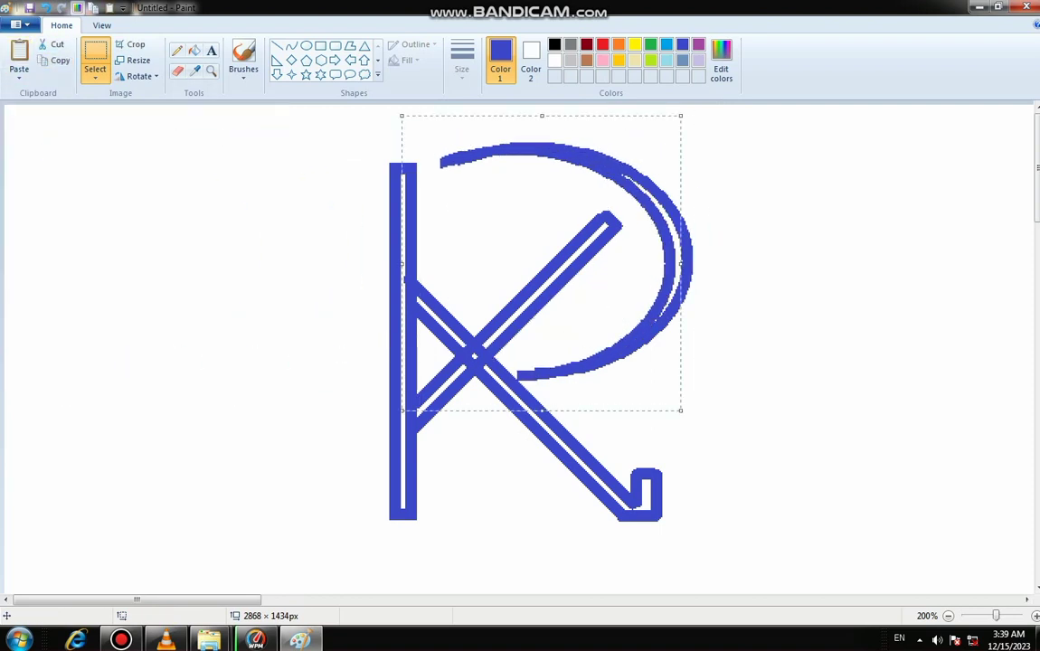
drag(542, 116, 541, 133)
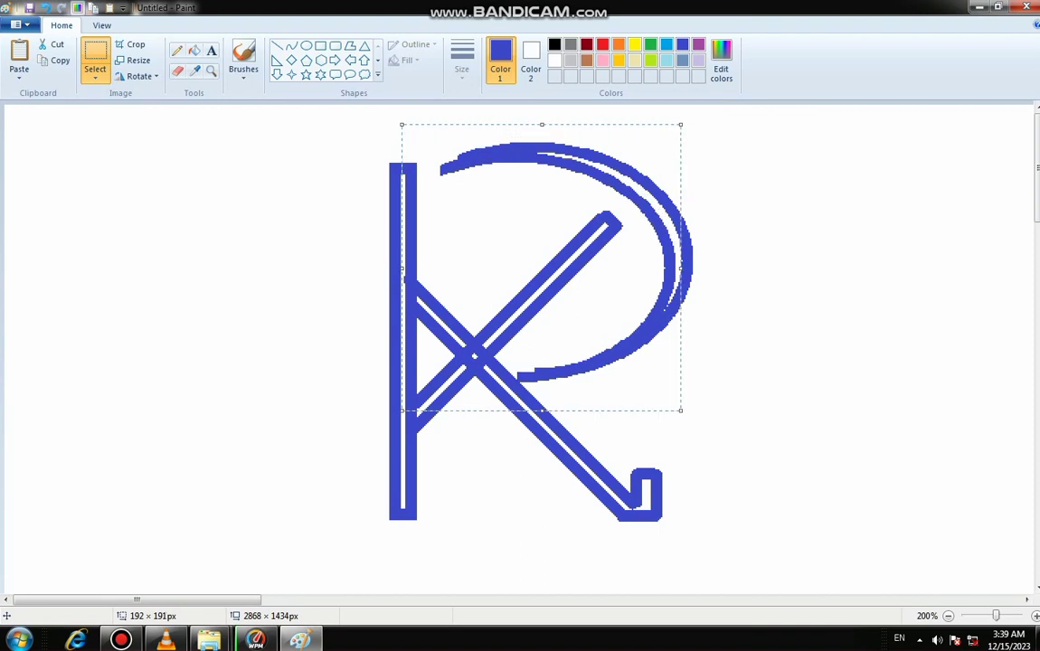
drag(561, 210, 557, 204)
drag(616, 259, 618, 257)
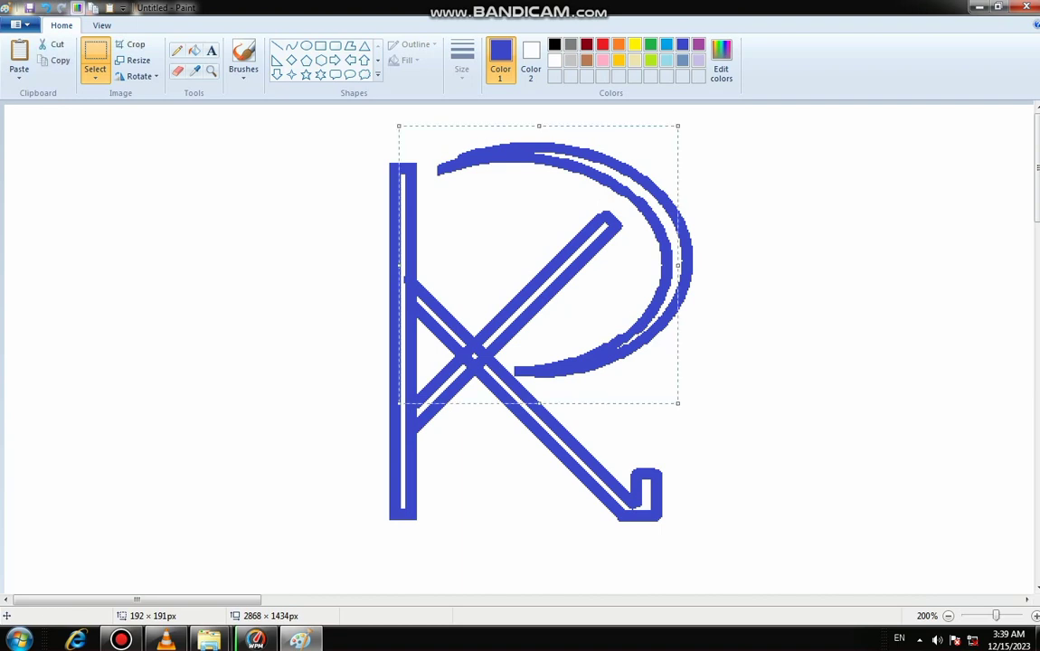
Reduce the inner arc's selection height to 180 px and nudge it down inside the outer arc.
drag(539, 403, 539, 387)
key(Down)
key(Down)
key(Down)
key(Down)
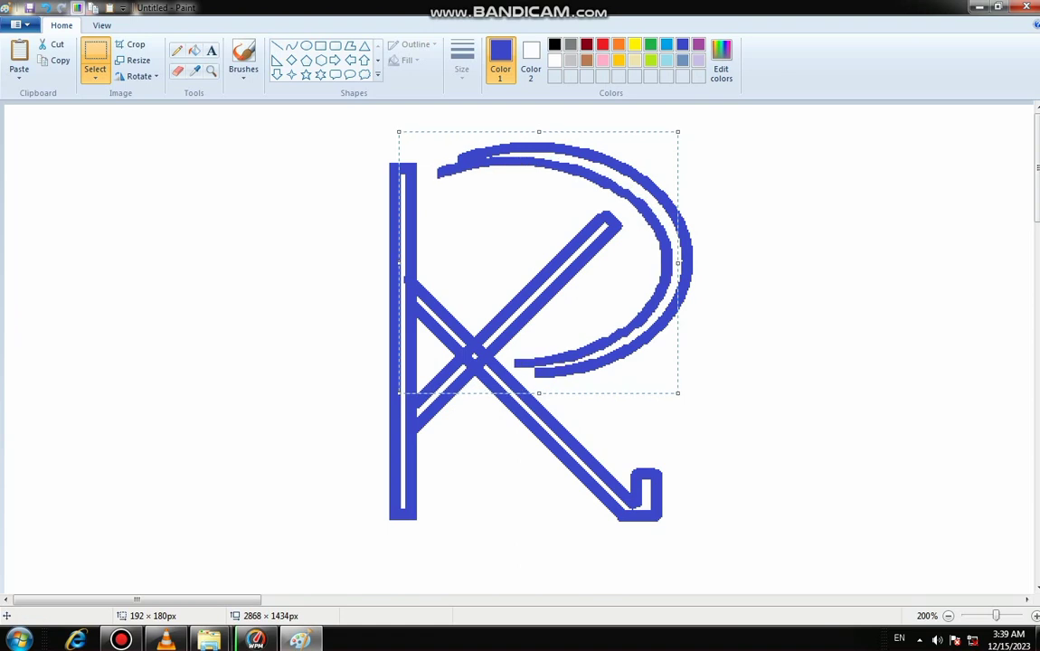
key(Down)
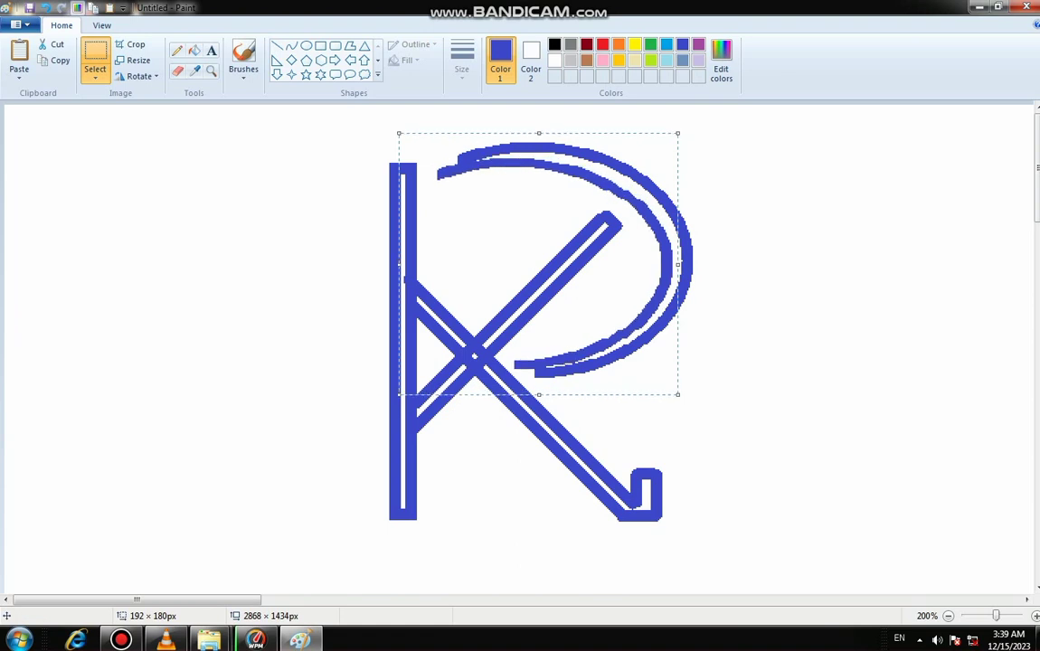
Reduce the inner arc's selection height to 172 px and nudge it to run parallel to the outer arc, then deselect it.
drag(539, 133, 539, 144)
key(Up)
key(Up)
key(Up)
key(Up)
key(Up)
key(Up)
key(Up)
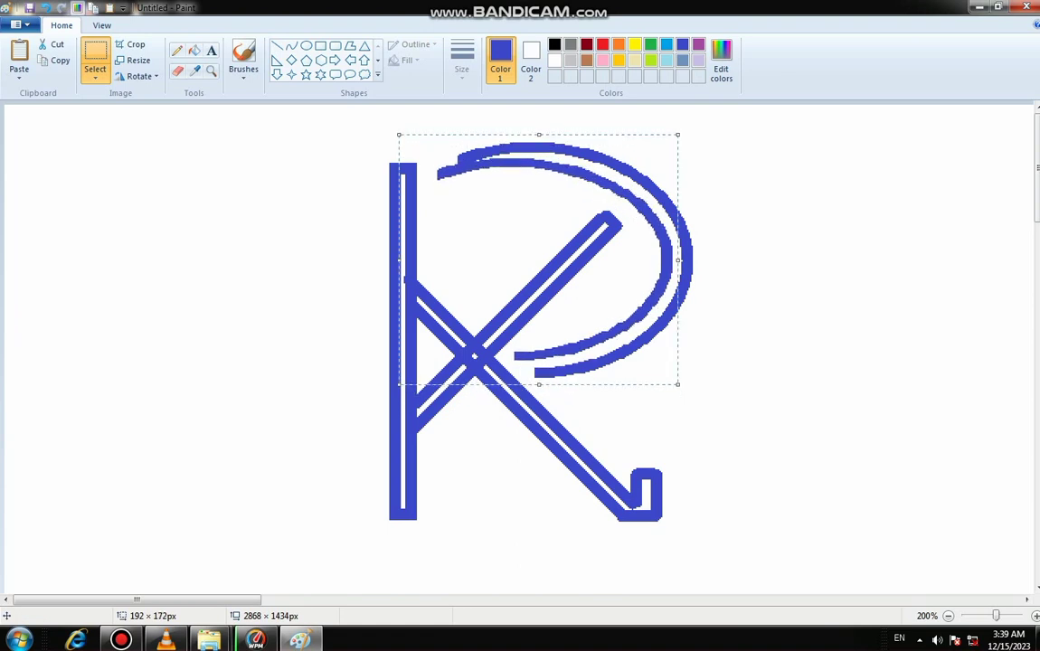
key(Right)
key(Right)
key(Down)
key(Right)
click(781, 215)
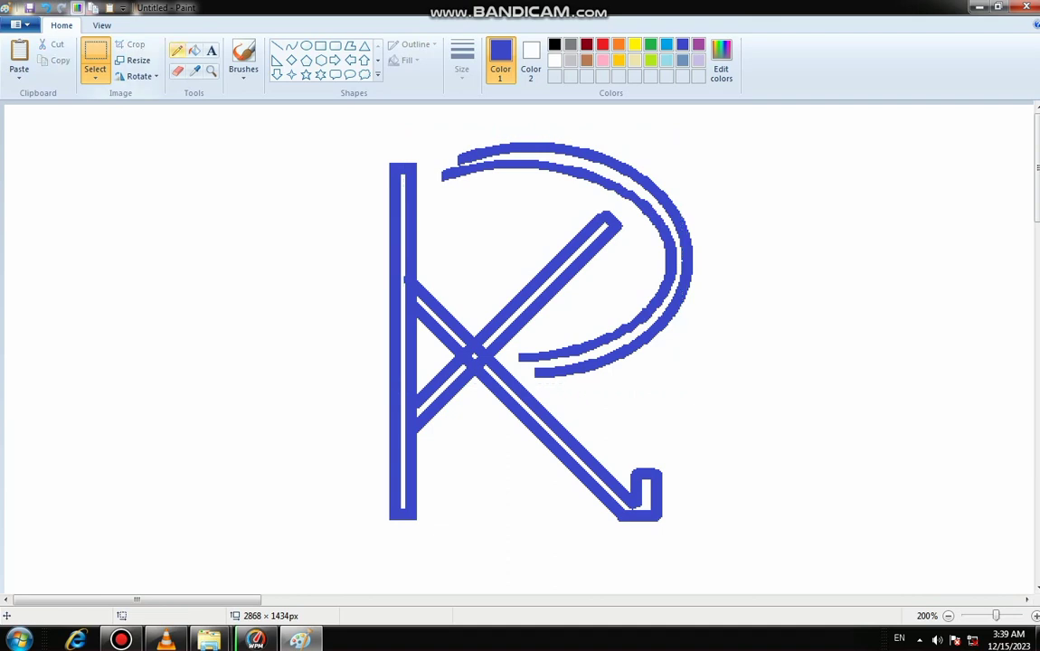
Trim the protruding ends of the two arcs with a smaller eraser so they finish flush with each other.
click(178, 71)
key(ctrl+KP_Subtract)
key(ctrl+KP_Subtract)
key(ctrl+KP_Subtract)
key(ctrl+KP_Subtract)
key(ctrl+KP_Subtract)
key(ctrl+KP_Subtract)
key(ctrl+KP_Subtract)
key(ctrl+KP_Subtract)
key(ctrl+KP_Subtract)
key(ctrl+KP_Subtract)
key(ctrl+KP_Subtract)
key(ctrl+KP_Subtract)
key(ctrl+KP_Subtract)
key(ctrl+KP_Subtract)
key(ctrl+KP_Subtract)
key(ctrl+KP_Subtract)
key(ctrl+KP_Subtract)
key(ctrl+KP_Subtract)
key(ctrl+KP_Subtract)
key(ctrl+KP_Subtract)
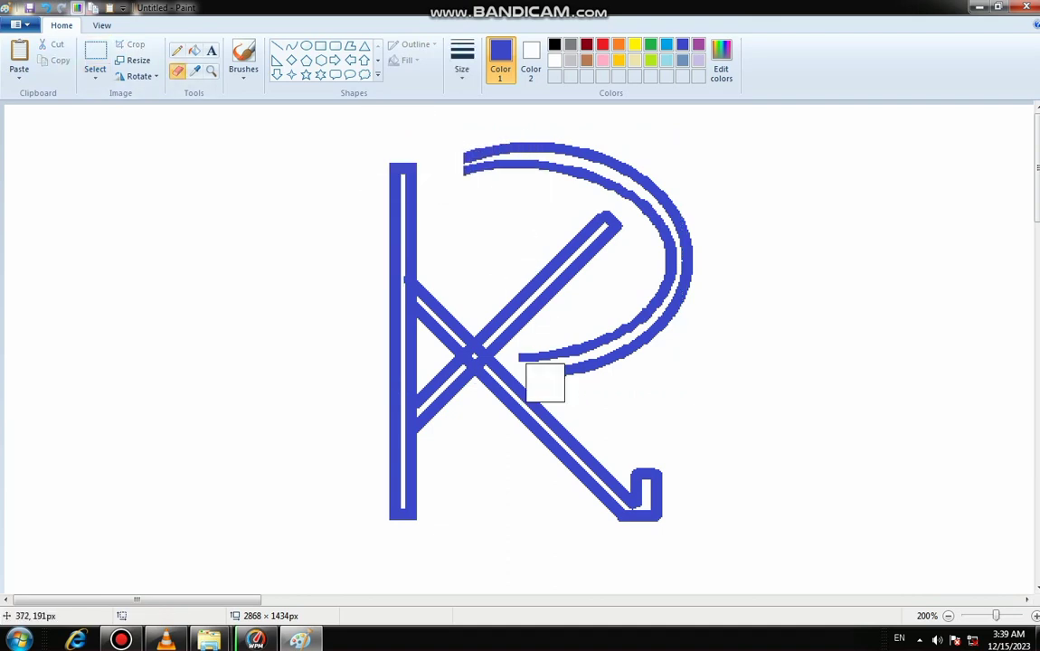
key(ctrl+KP_Subtract)
key(ctrl+KP_Subtract)
key(ctrl+KP_Subtract)
key(ctrl+KP_Subtract)
key(ctrl+KP_Subtract)
key(ctrl+KP_Subtract)
key(ctrl+KP_Subtract)
key(ctrl+KP_Subtract)
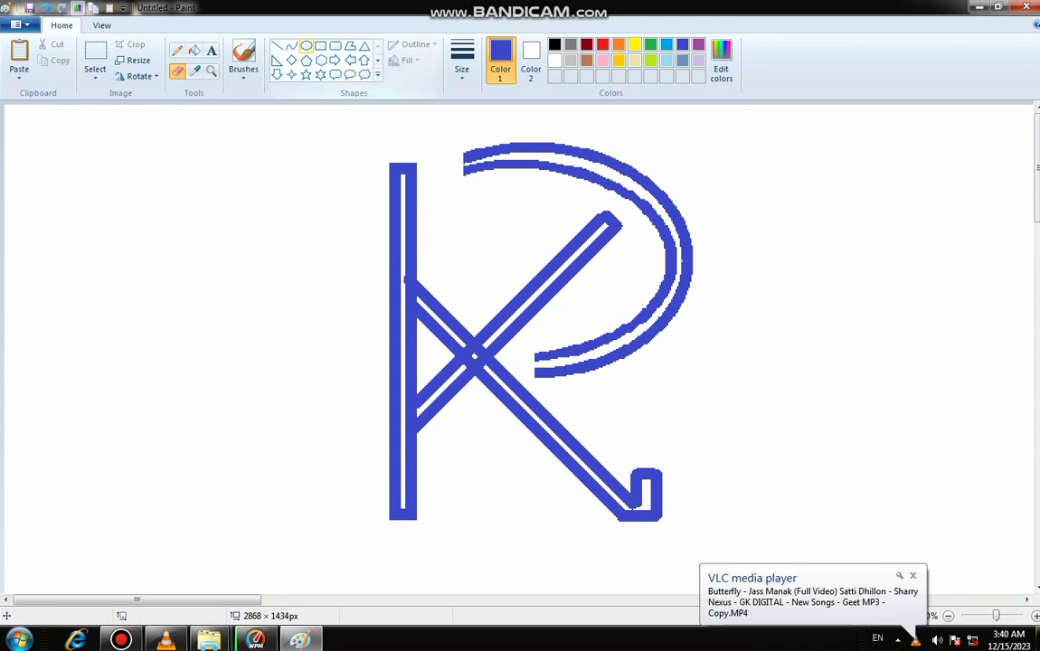
Draw a small circle about 25 × 25 px directly above the vertical bar.
click(307, 45)
drag(383, 113, 426, 156)
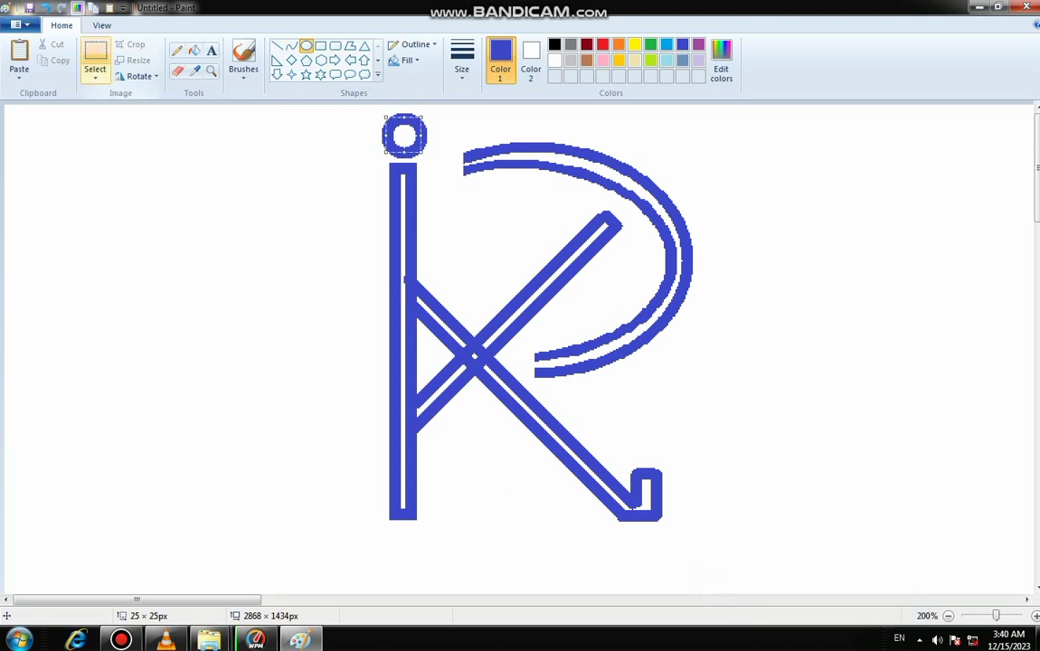
Select the double arc with a free-form selection and nudge it left and up toward the small circle.
click(95, 78)
click(126, 125)
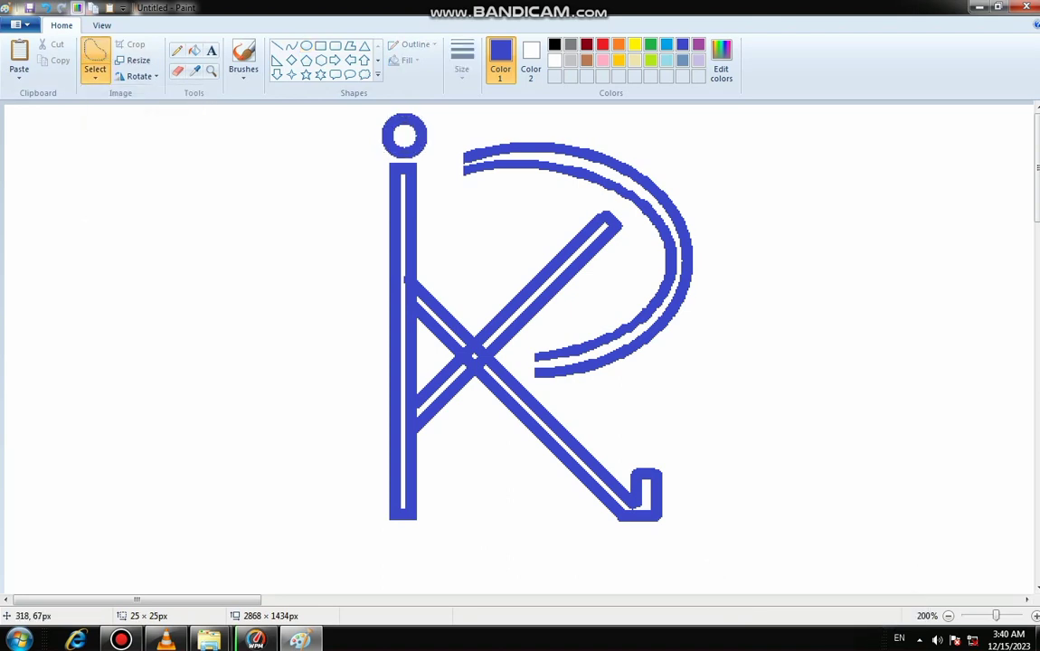
mouse_move(455, 183)
mouse_down()
mouse_move(445, 106)
mouse_move(712, 185)
mouse_move(726, 295)
mouse_move(622, 379)
mouse_move(567, 383)
mouse_move(564, 323)
mouse_move(628, 278)
mouse_move(633, 226)
mouse_move(622, 212)
mouse_move(542, 185)
mouse_move(411, 179)
mouse_up()
key(Left)
key(Left)
key(Left)
key(Left)
key(Left)
key(Left)
key(Left)
key(Left)
key(Left)
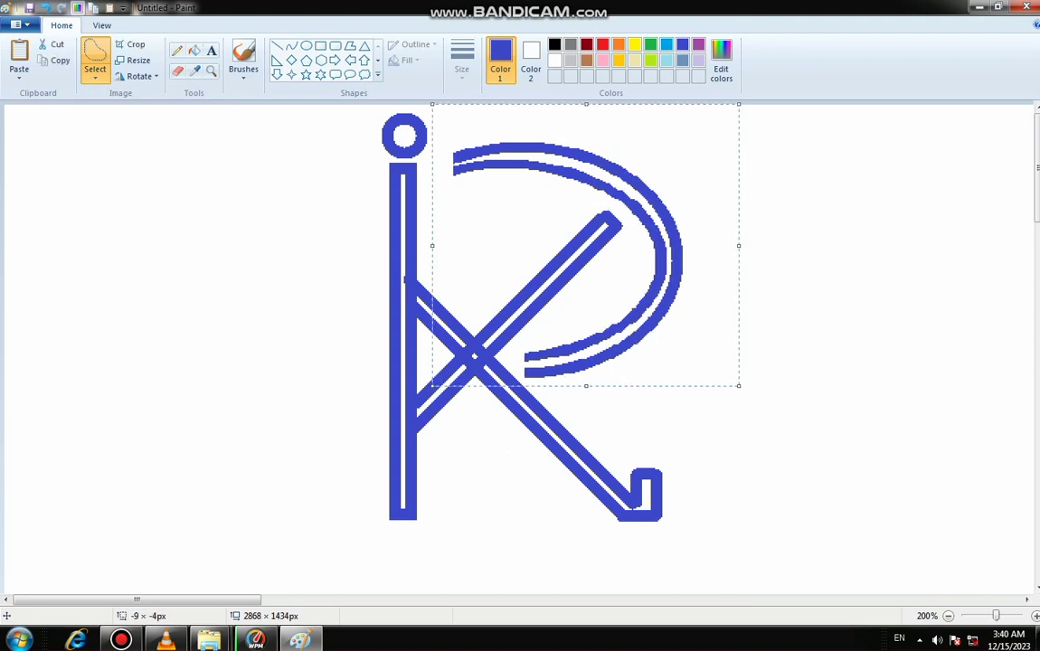
key(Up)
key(Up)
key(Up)
key(Up)
key(Up)
key(Left)
key(Left)
key(Left)
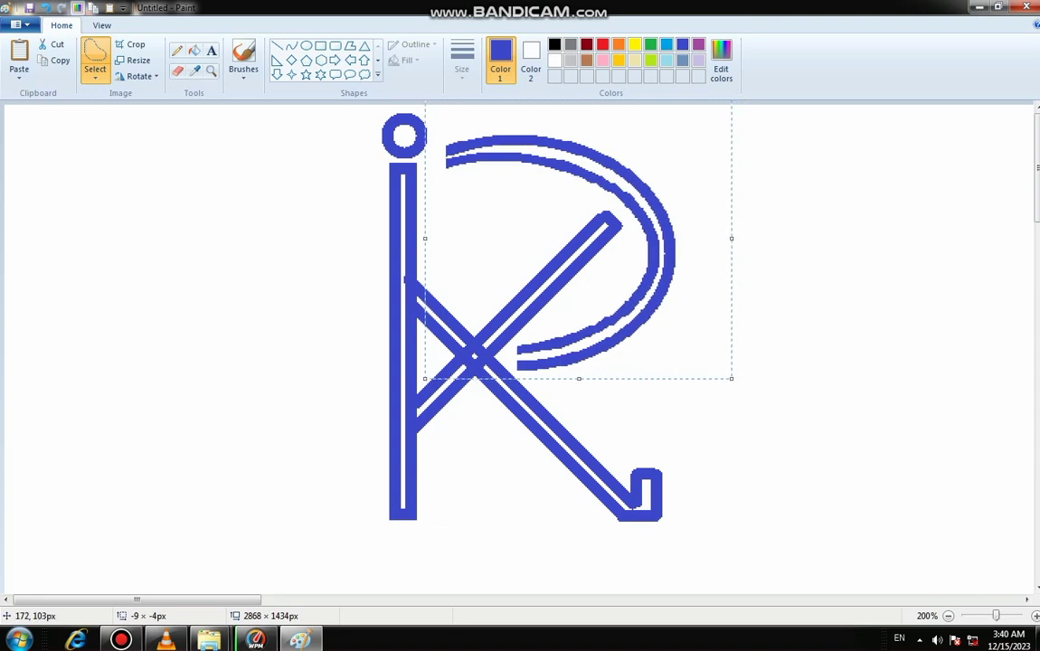
key(Up)
key(Left)
click(253, 369)
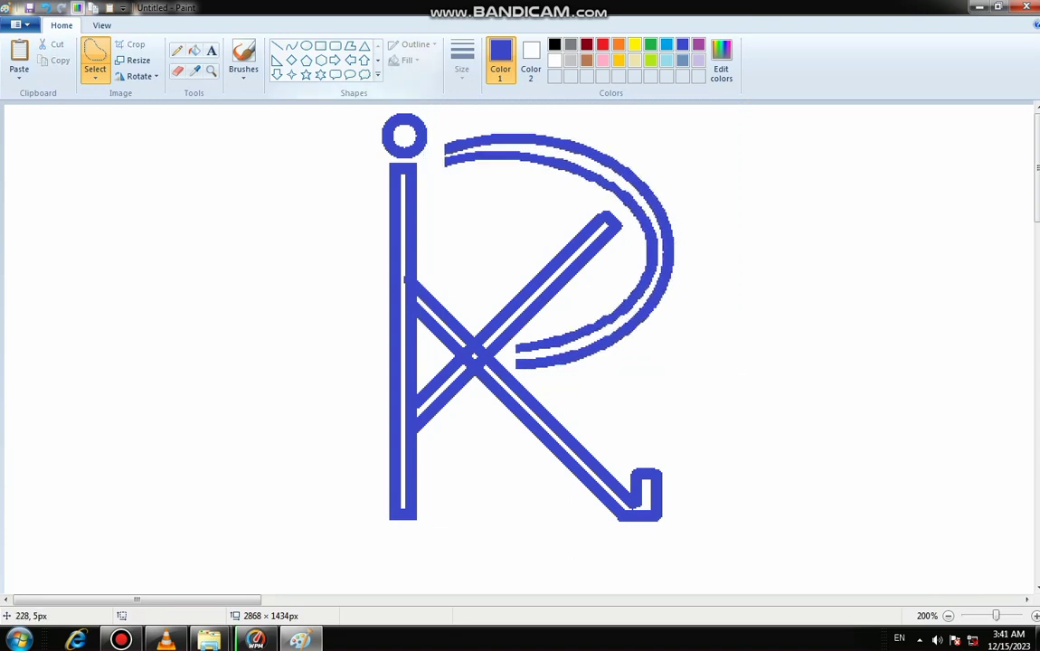
Close both open ends of the double arc with short straight blue lines.
click(276, 46)
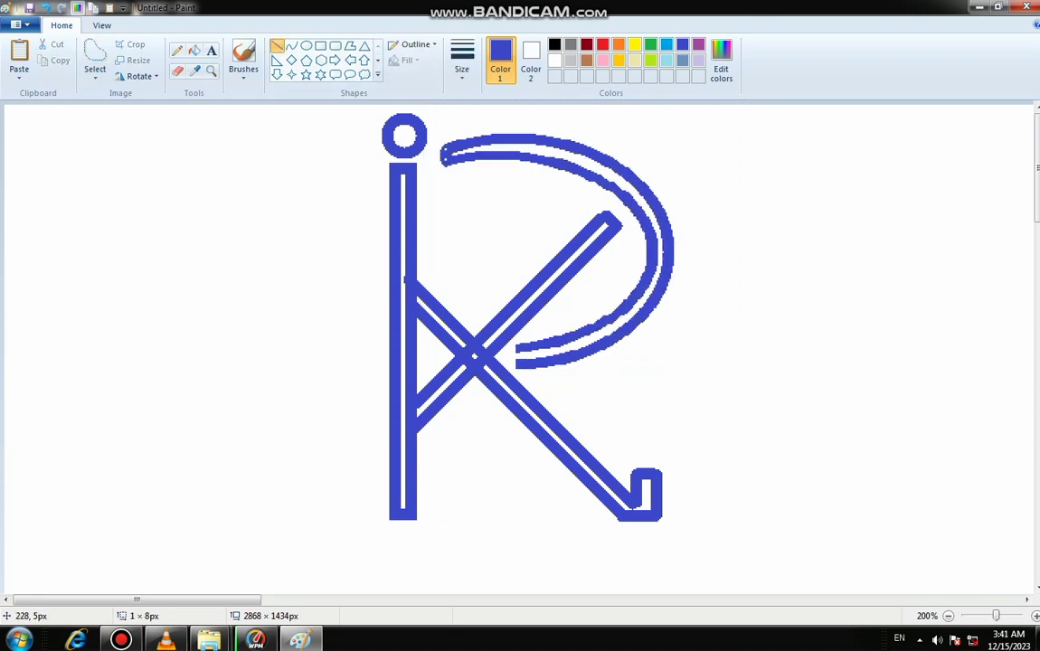
click(352, 113)
drag(518, 349, 518, 365)
key(Escape)
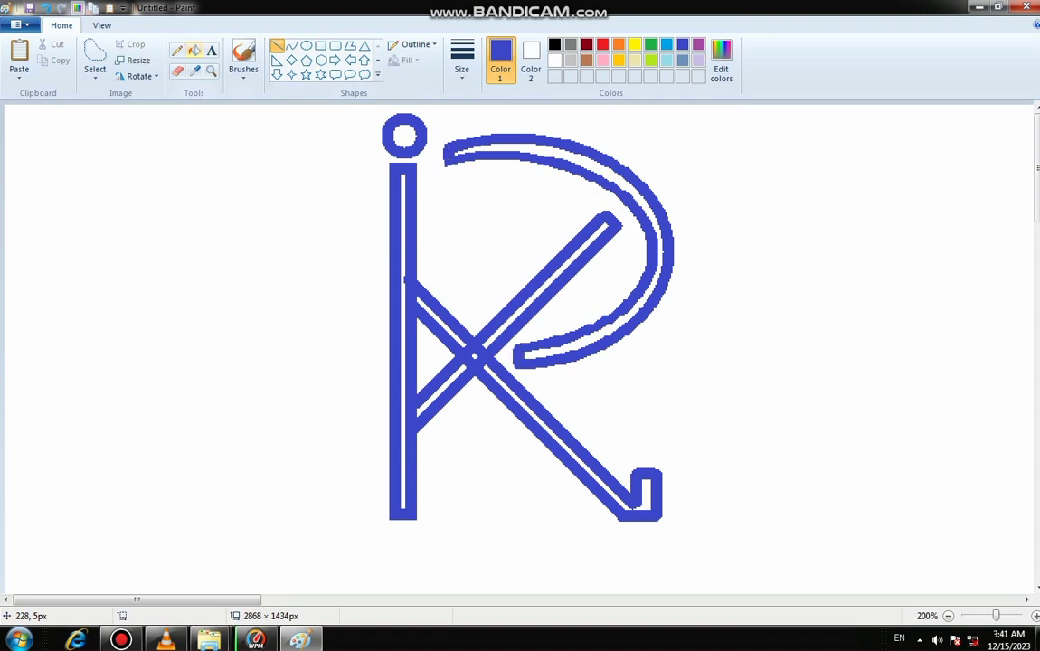
Fill the circle, double arc, both diagonals and vertical bar with blue, and set the foreground colour to black.
click(194, 50)
click(404, 136)
click(527, 149)
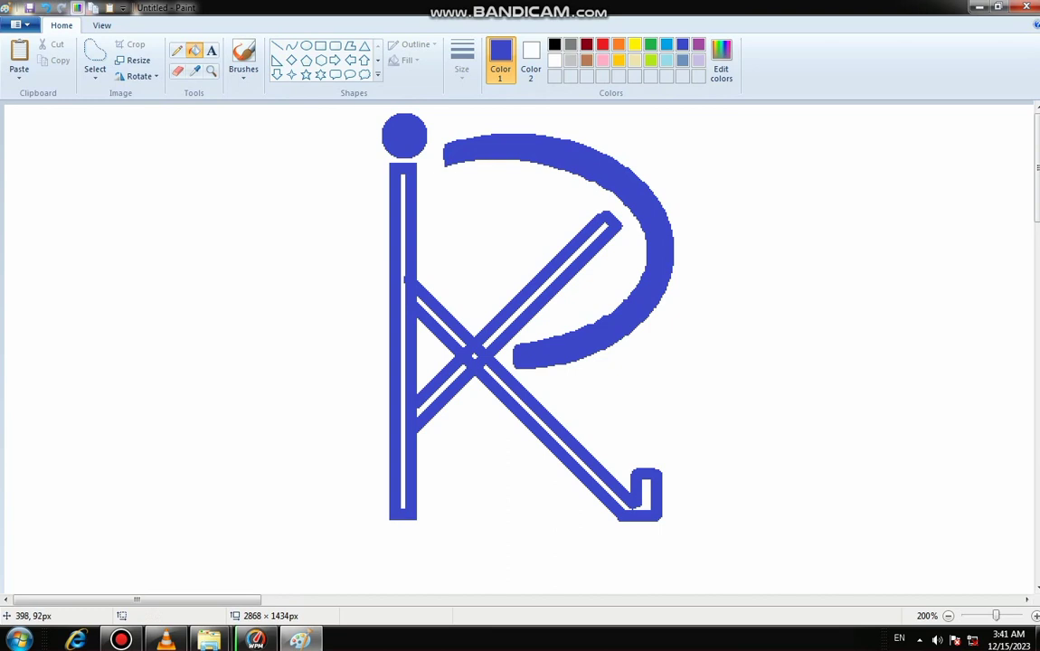
click(577, 270)
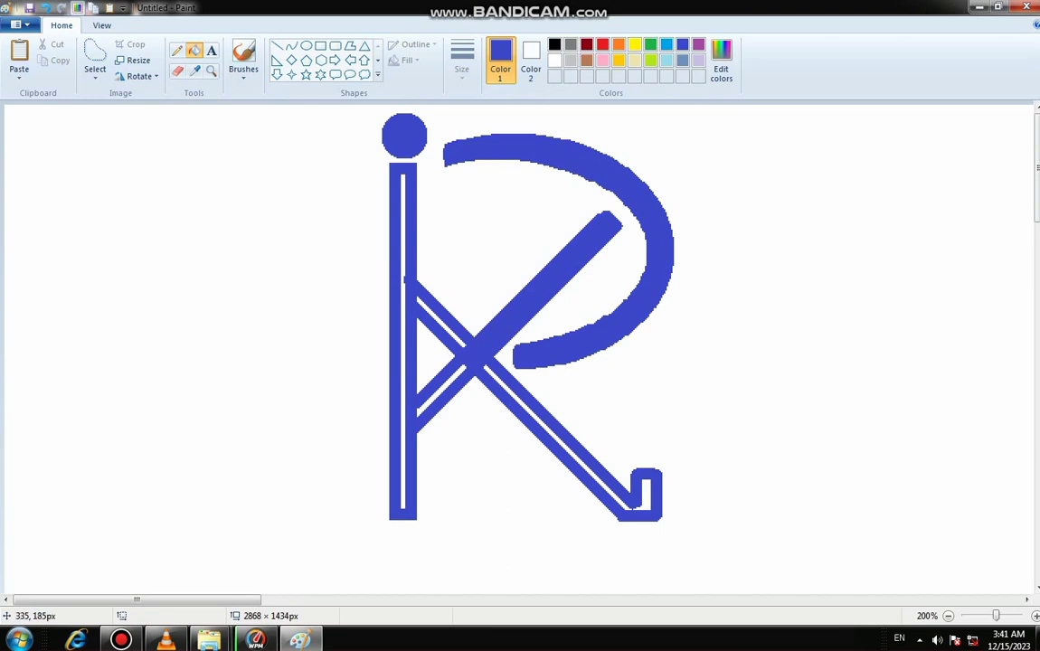
click(554, 424)
click(442, 324)
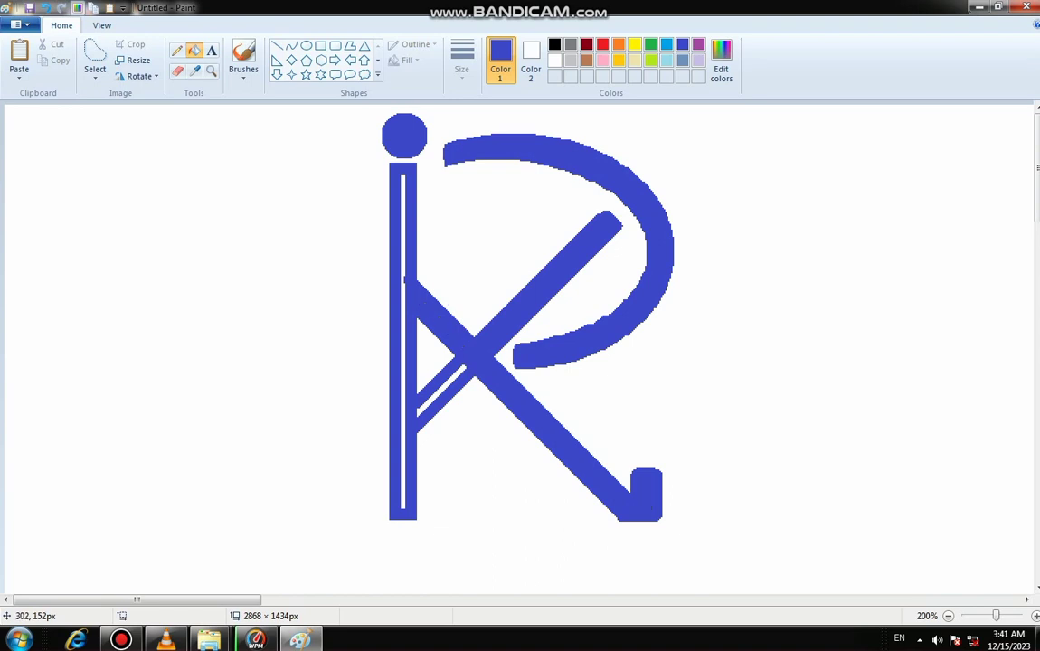
click(402, 283)
click(442, 389)
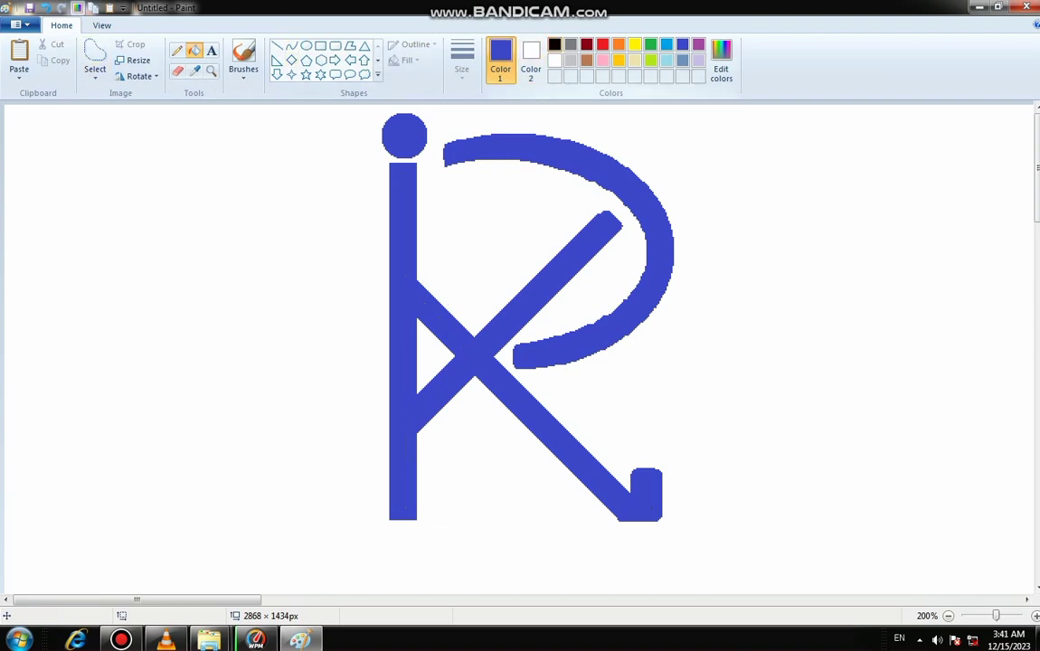
click(554, 45)
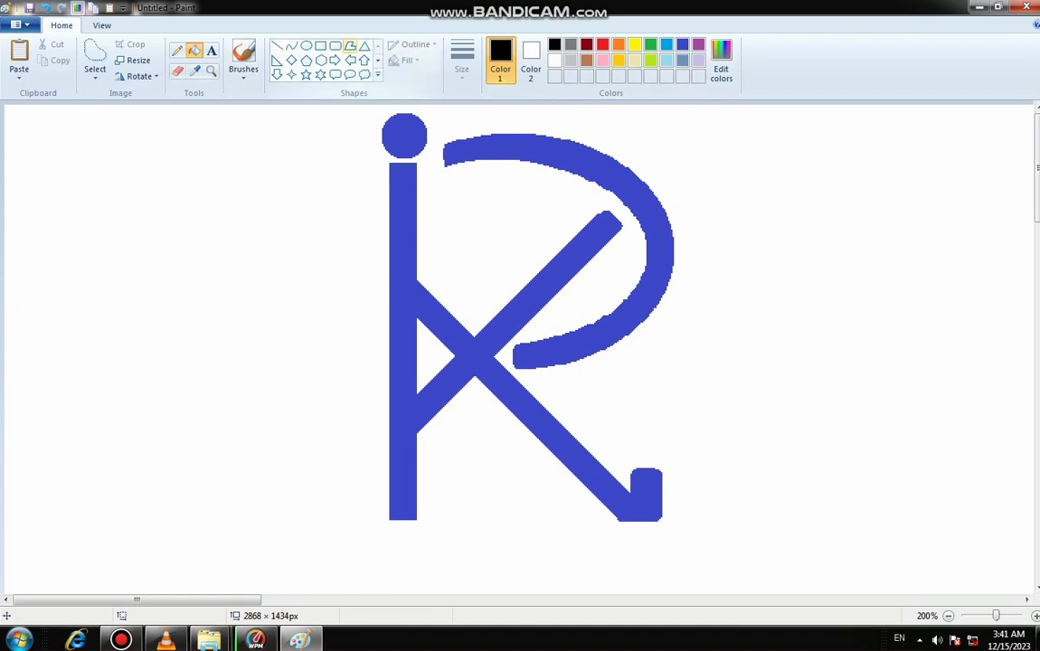
click(211, 49)
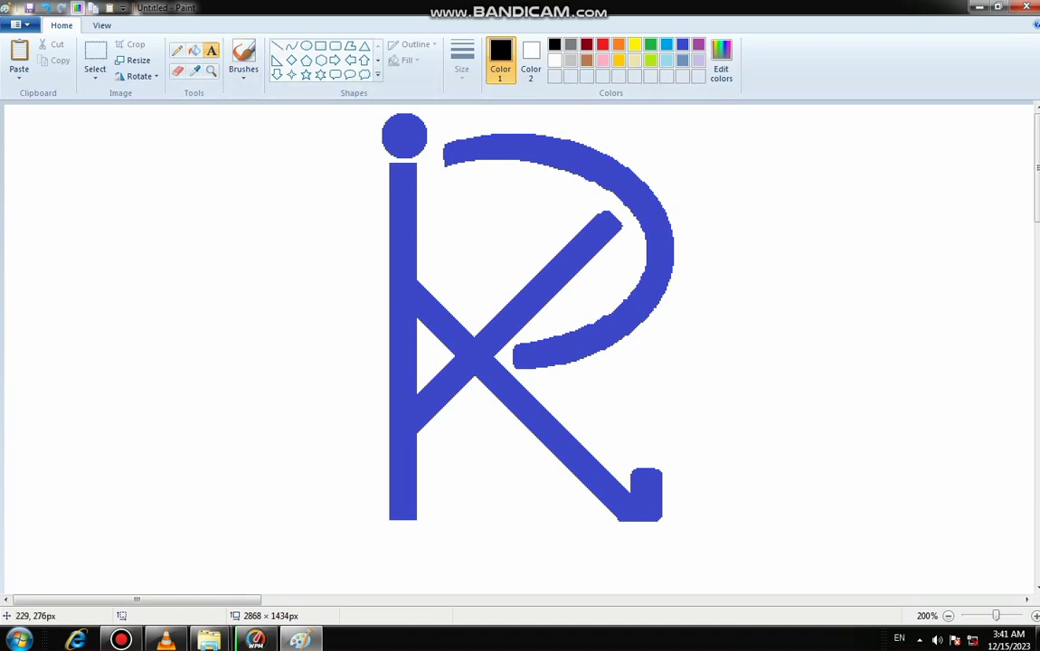
click(370, 517)
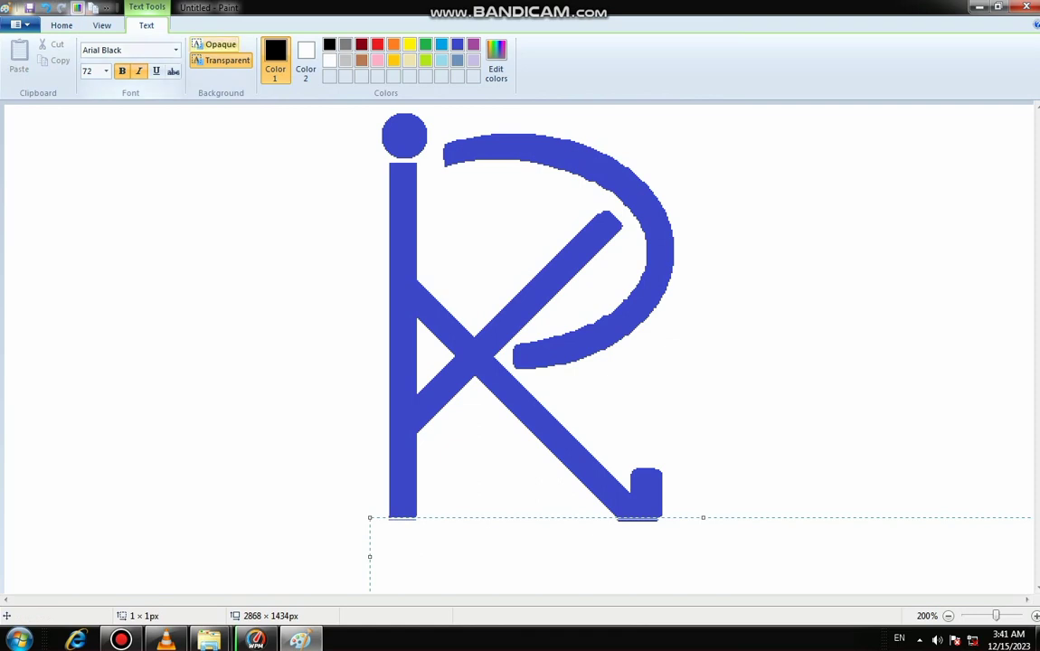
click(62, 25)
click(307, 46)
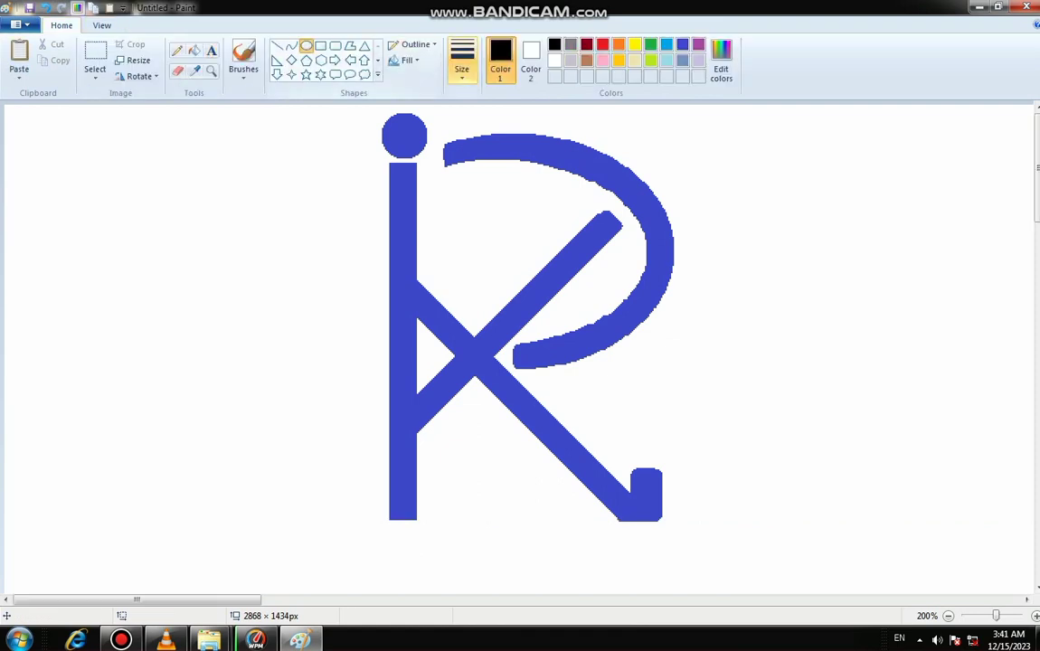
click(462, 63)
click(483, 128)
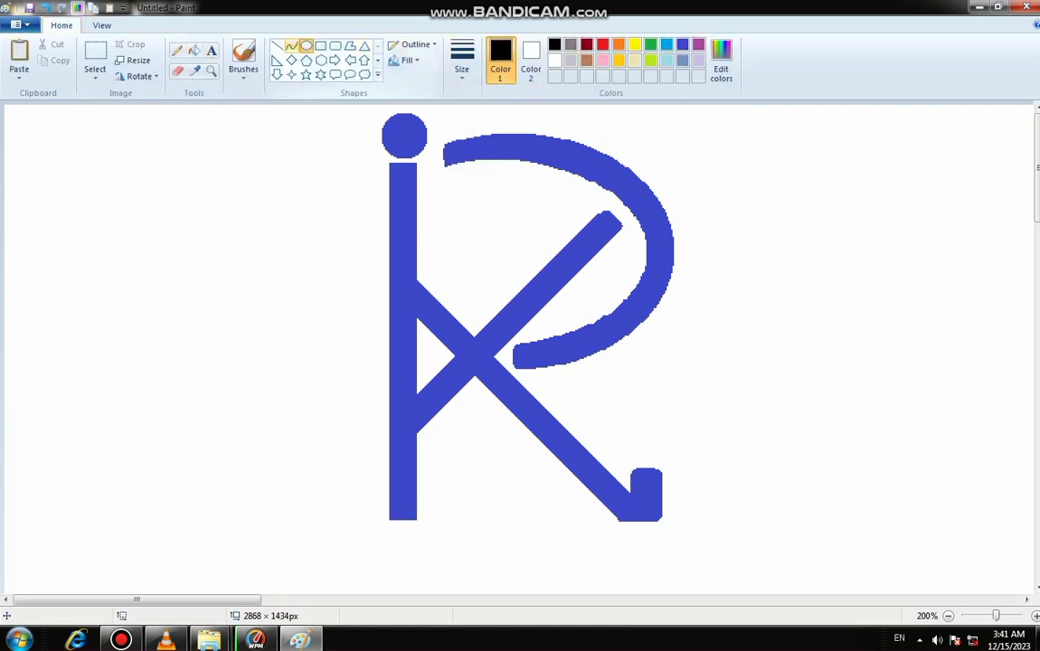
click(461, 63)
click(495, 159)
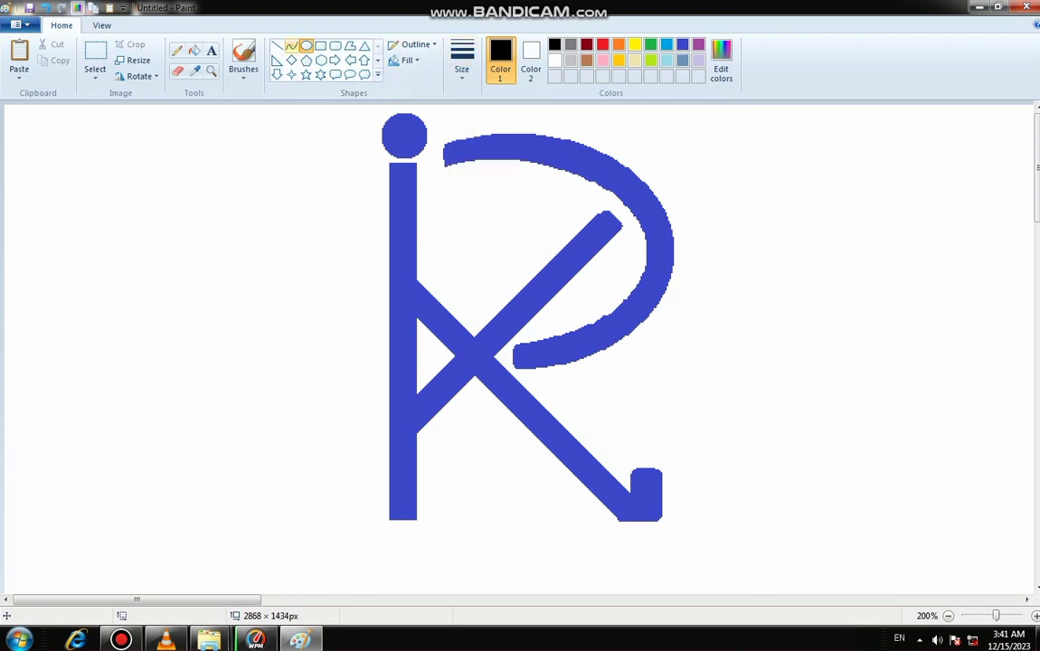
click(212, 52)
click(371, 511)
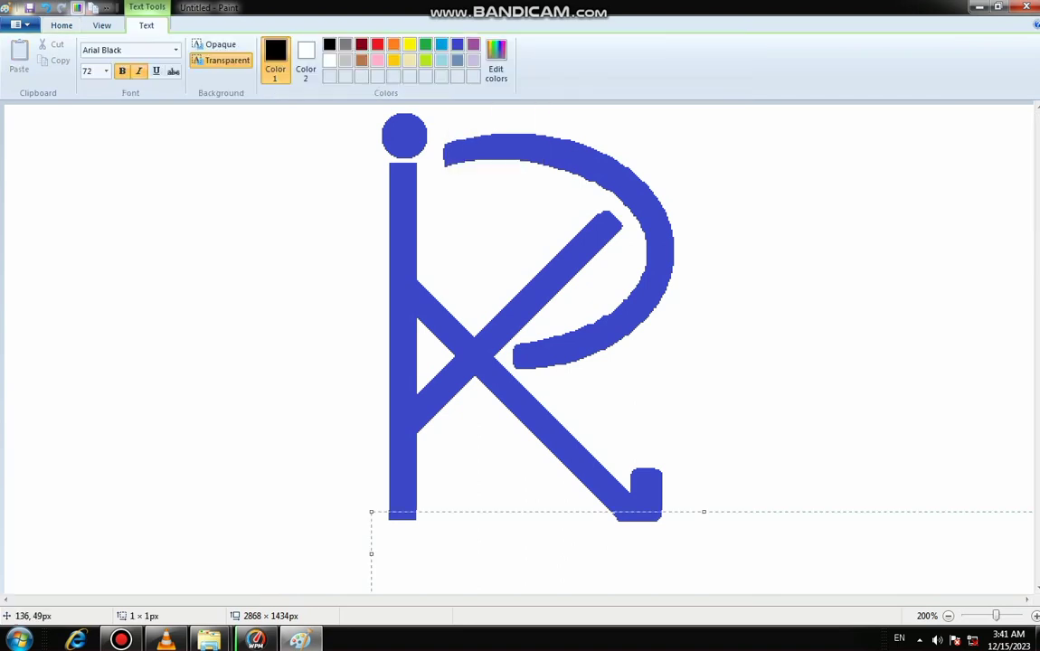
click(105, 70)
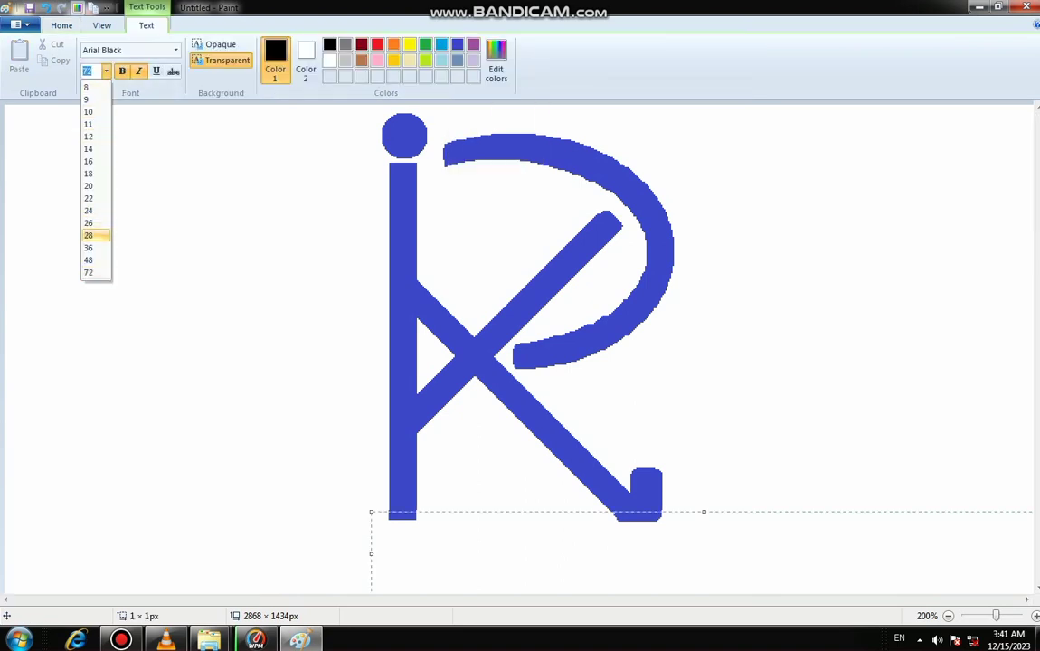
click(88, 235)
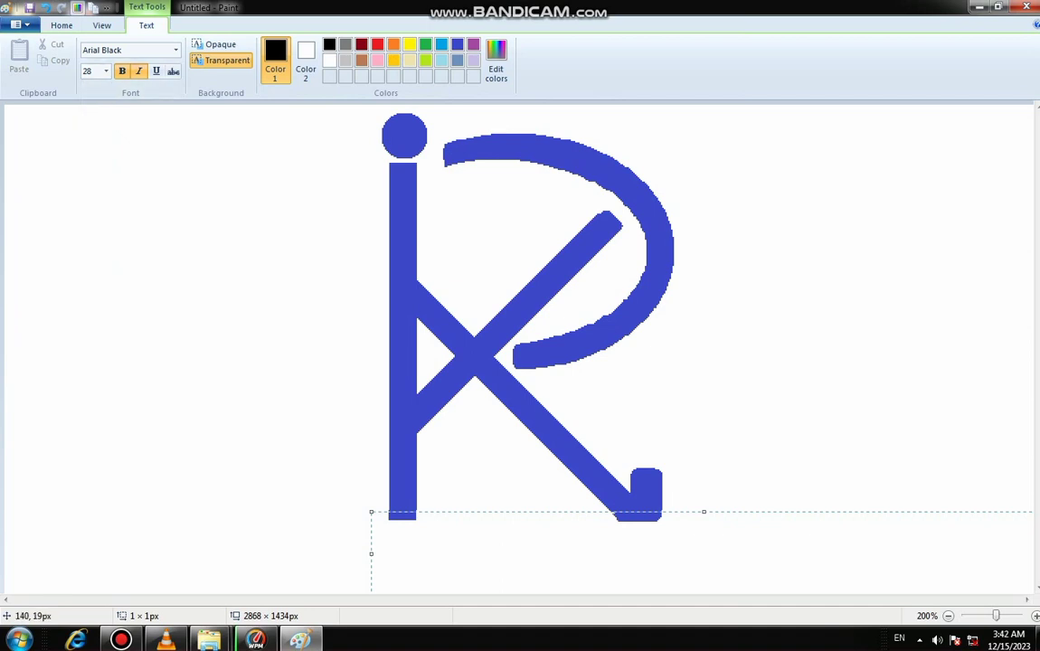
click(320, 457)
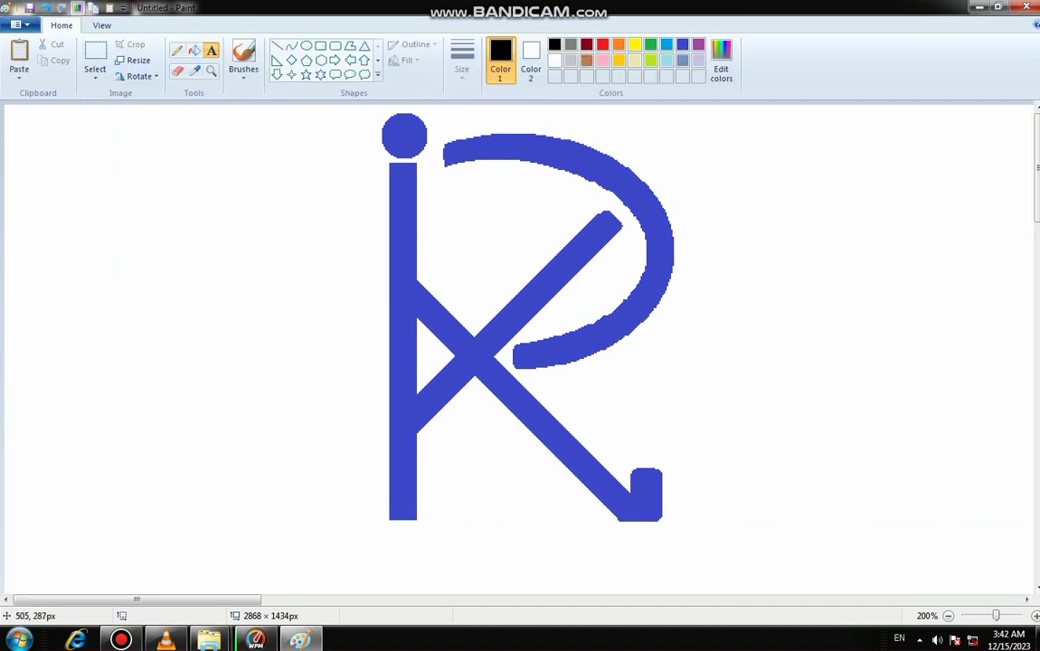
Add the first name in capitals as black 48 pt Arial Black text beside the foot of the logo.
click(673, 486)
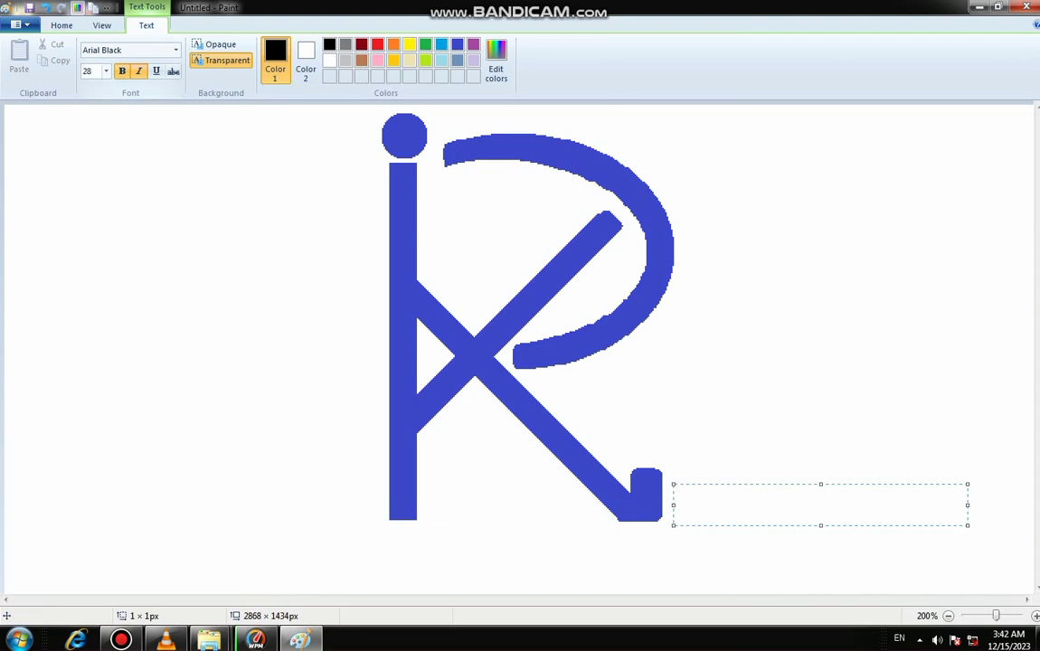
click(105, 70)
click(88, 259)
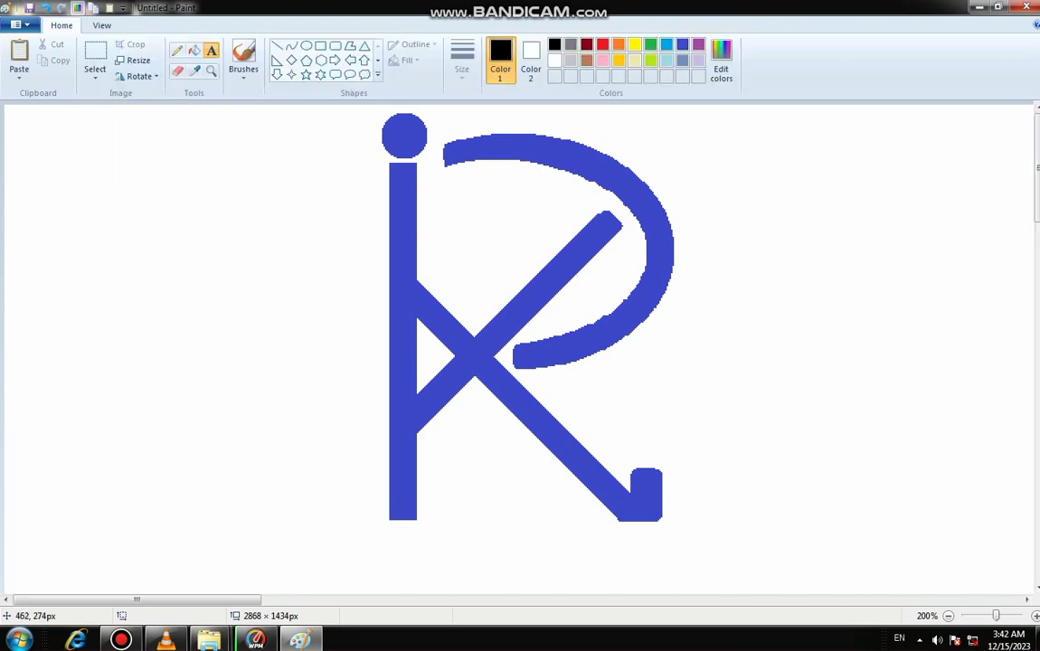
text(KIRAN)
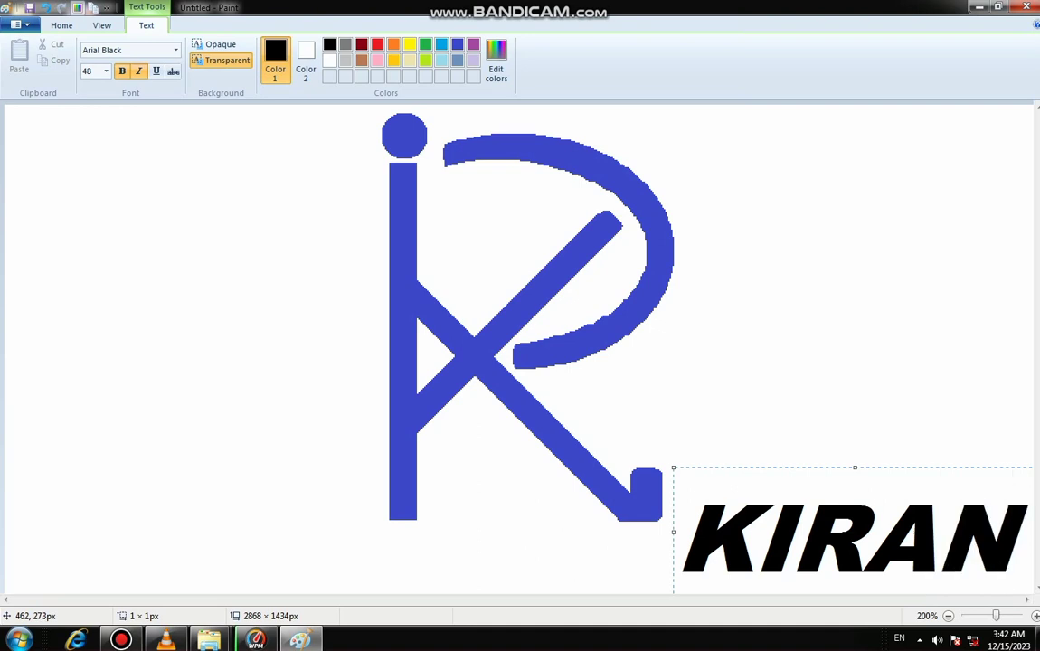
click(740, 346)
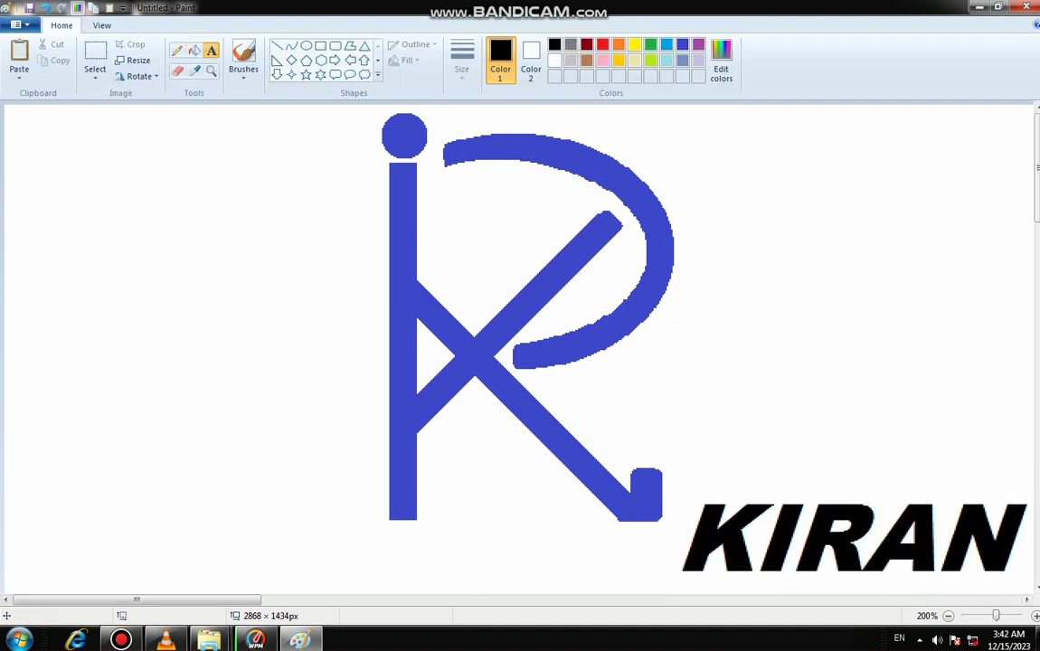